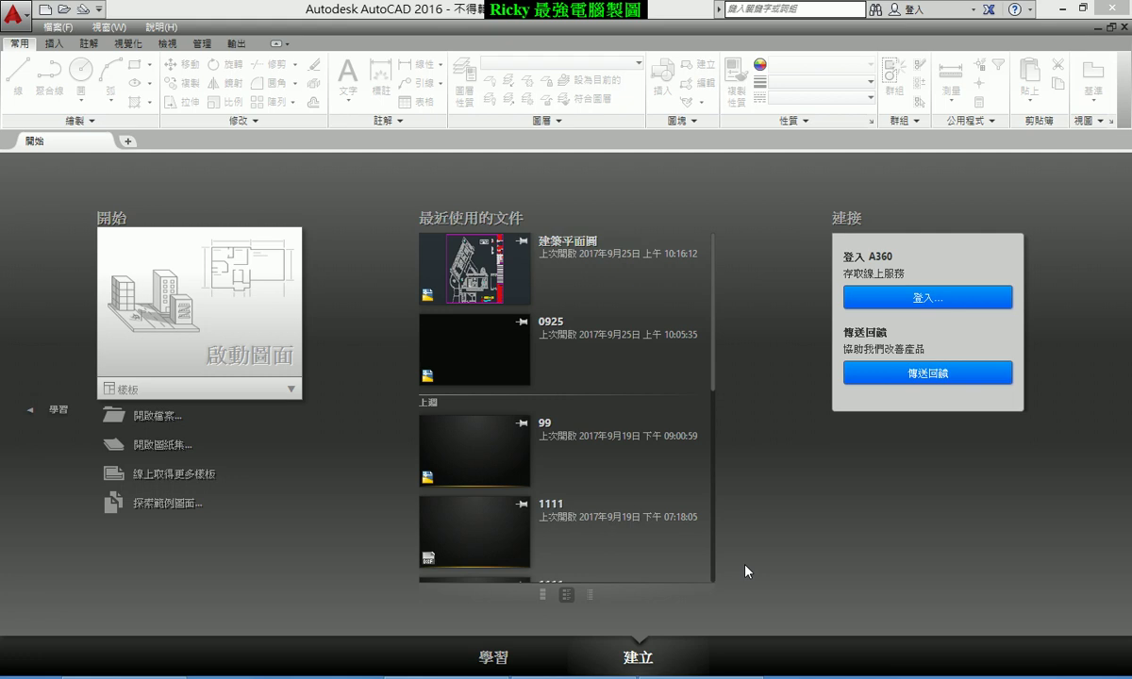
Open the floor plan drawing 建築平面圖.dwg from the Select File dialog.
{"action": "left_click", "coordinate": [64, 12]}
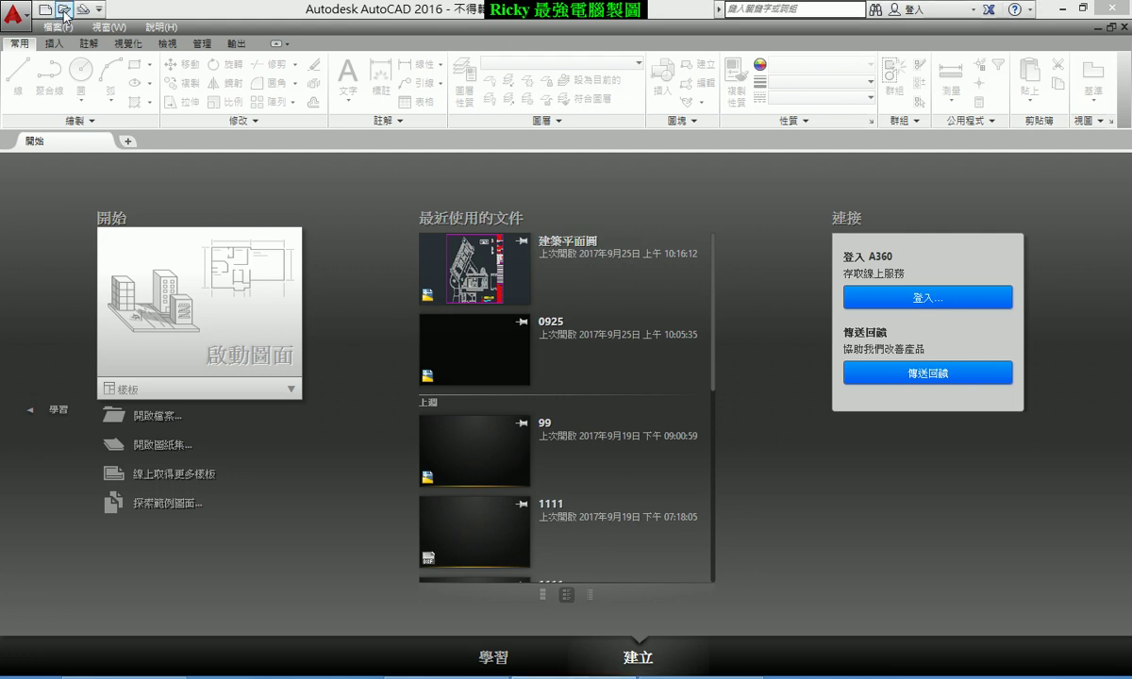
{"action": "left_click", "coordinate": [62, 11]}
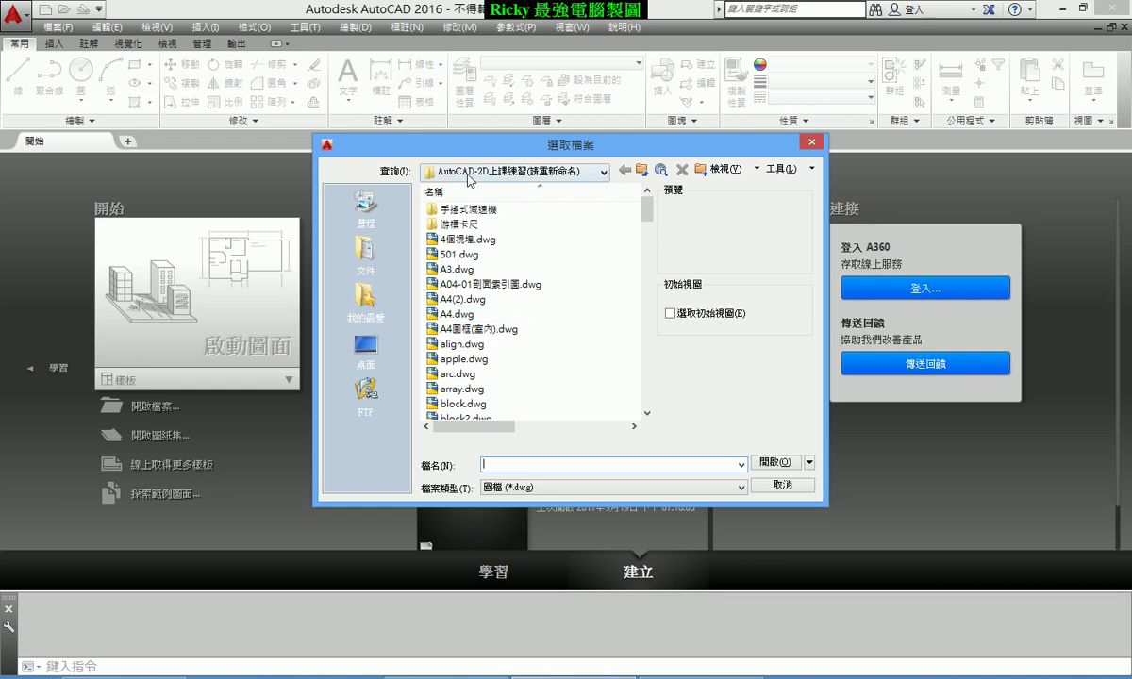
{"action": "left_click_drag", "start_coordinate": [646, 210], "coordinate": [672, 362]}
{"action": "scroll", "coordinate": [670, 356], "scroll_direction": "down", "scroll_amount": 2}
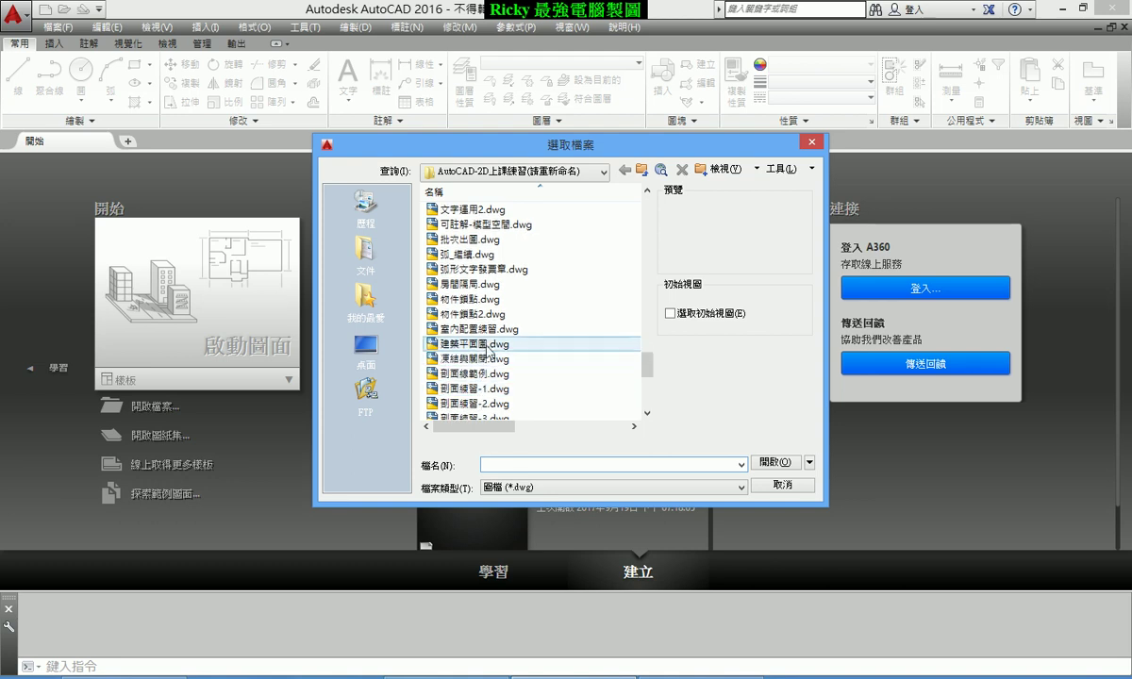
{"action": "left_click", "coordinate": [476, 345]}
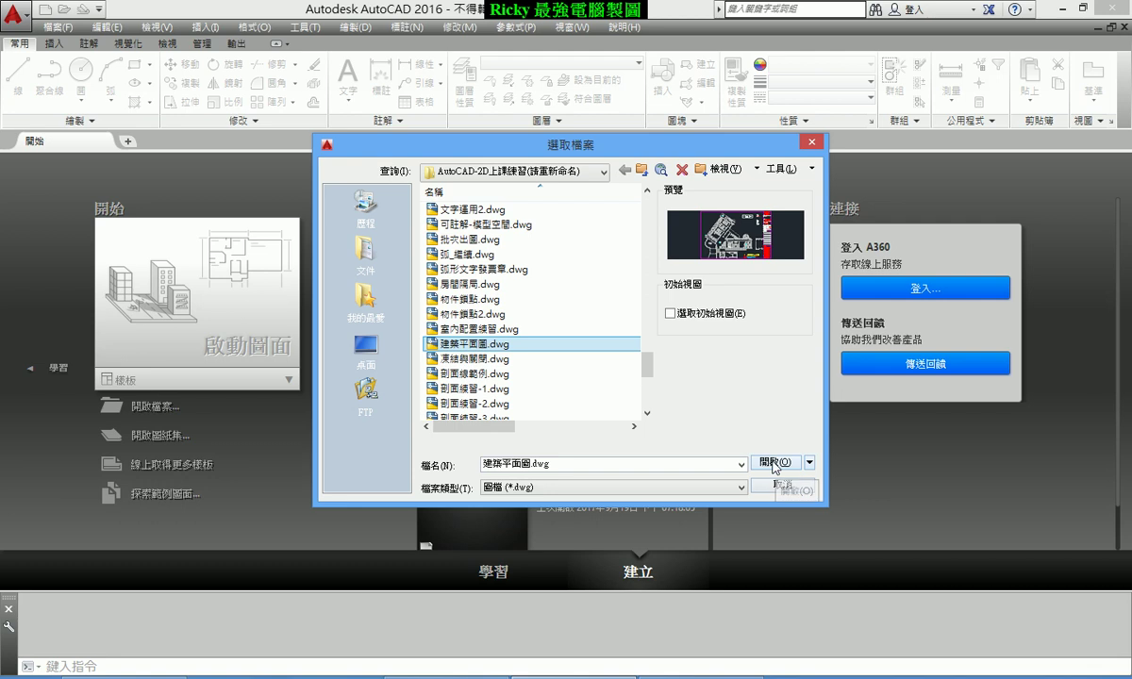
{"action": "left_click", "coordinate": [774, 463]}
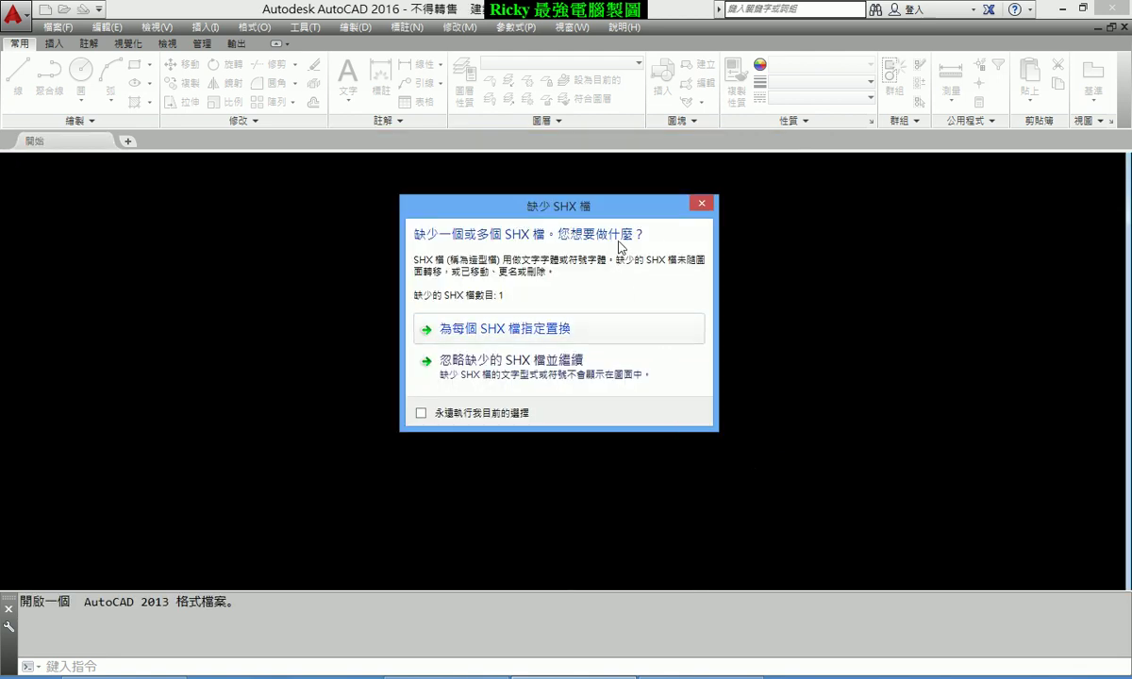
Replace the missing CHINA big font with chineset.shx so the drawing loads.
{"action": "left_click", "coordinate": [548, 337]}
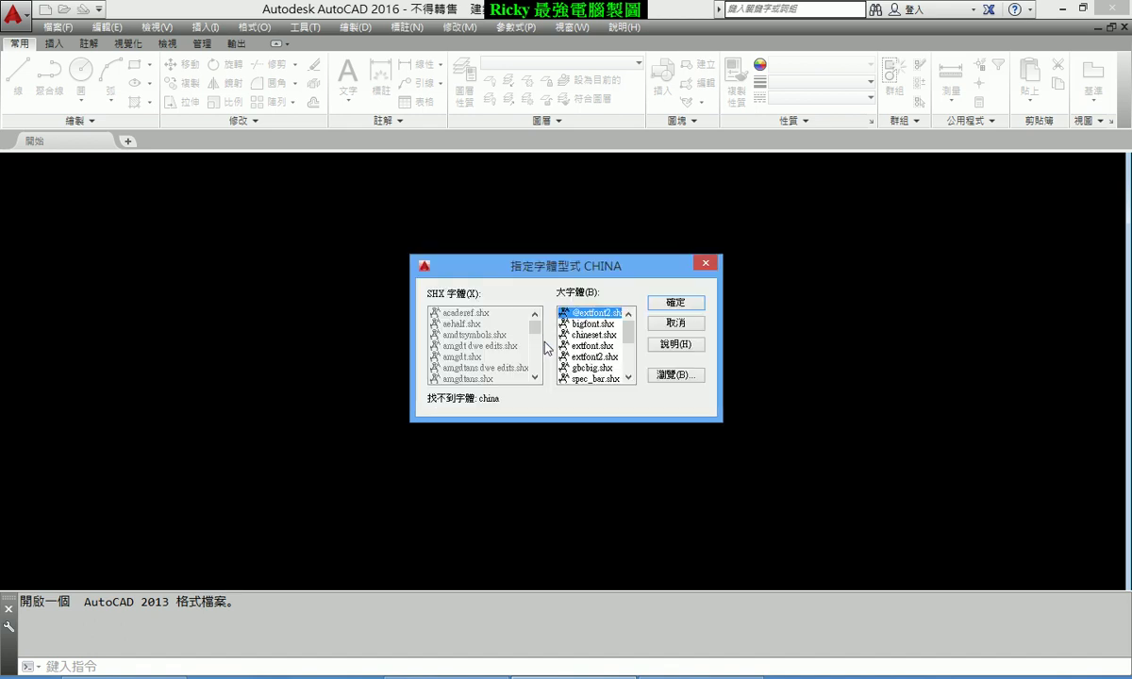
{"action": "left_click", "coordinate": [600, 335]}
{"action": "left_click", "coordinate": [690, 304]}
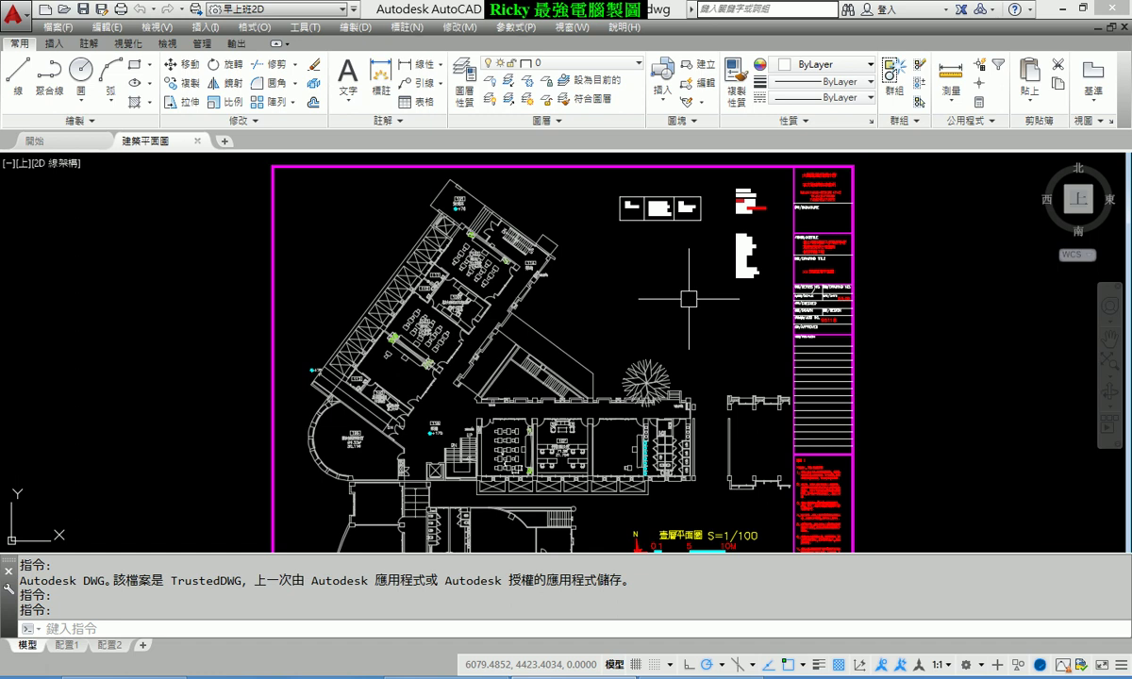
Zoom and pan until the left/wheel/right-button mouse legend table is large and centred.
{"action": "scroll", "coordinate": [641, 193], "scroll_direction": "up", "scroll_amount": 3}
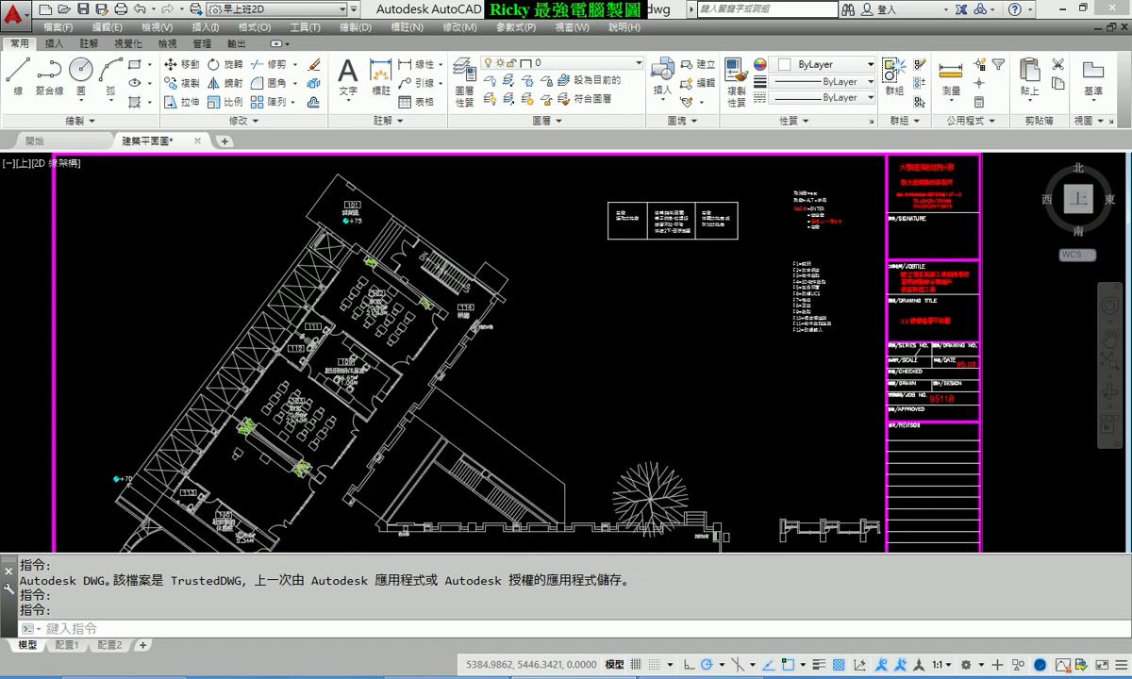
{"action": "scroll", "coordinate": [637, 227], "scroll_direction": "up", "scroll_amount": 3}
{"action": "middle_click_drag", "start_coordinate": [586, 248], "coordinate": [579, 313]}
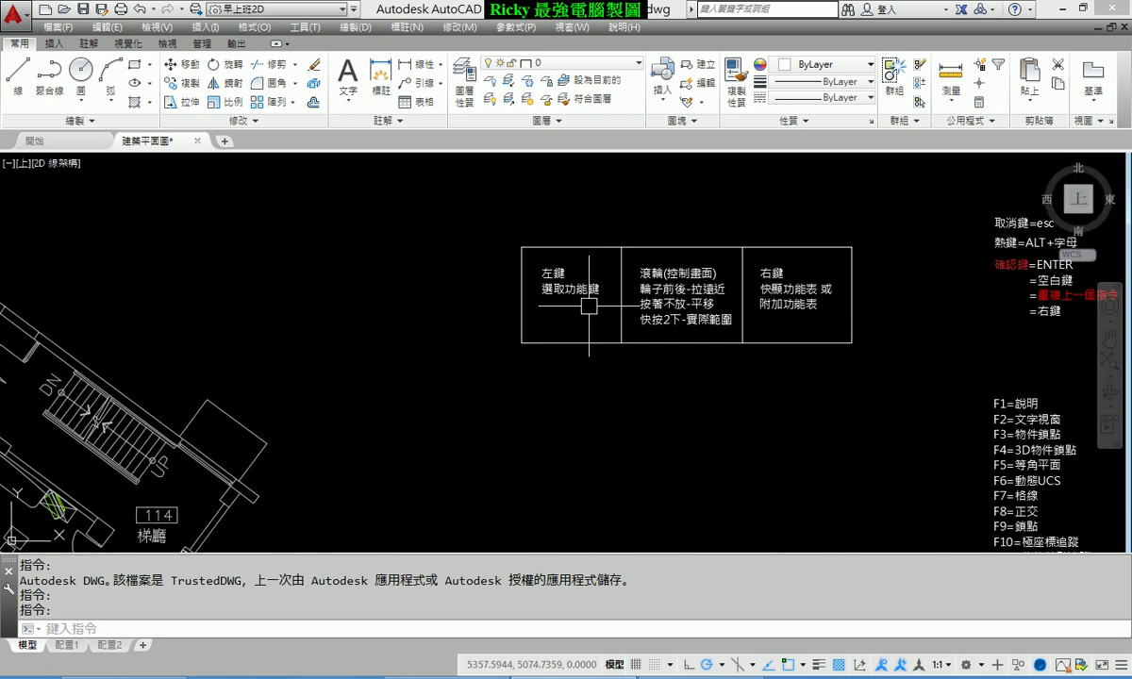
{"action": "scroll", "coordinate": [571, 307], "scroll_direction": "up", "scroll_amount": 2}
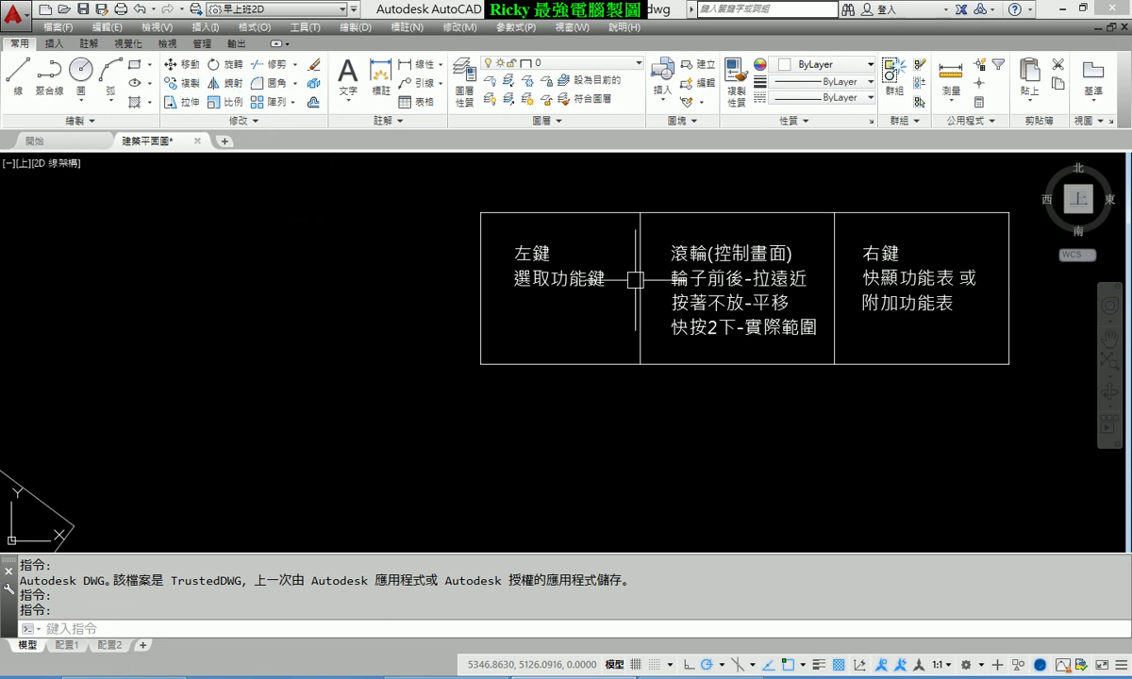
{"action": "scroll", "coordinate": [488, 379], "scroll_direction": "down", "scroll_amount": 2}
{"action": "middle_click_drag", "start_coordinate": [488, 379], "coordinate": [607, 257]}
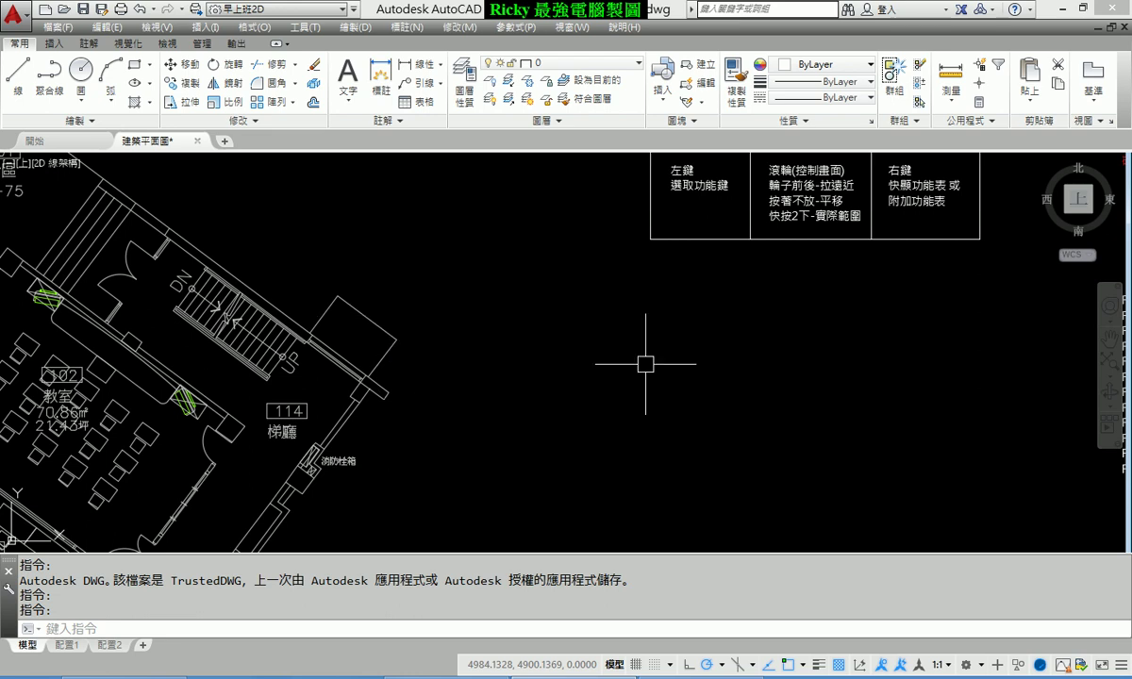
{"action": "middle_click_drag", "start_coordinate": [652, 243], "coordinate": [549, 326]}
{"action": "scroll", "coordinate": [607, 293], "scroll_direction": "up", "scroll_amount": 2}
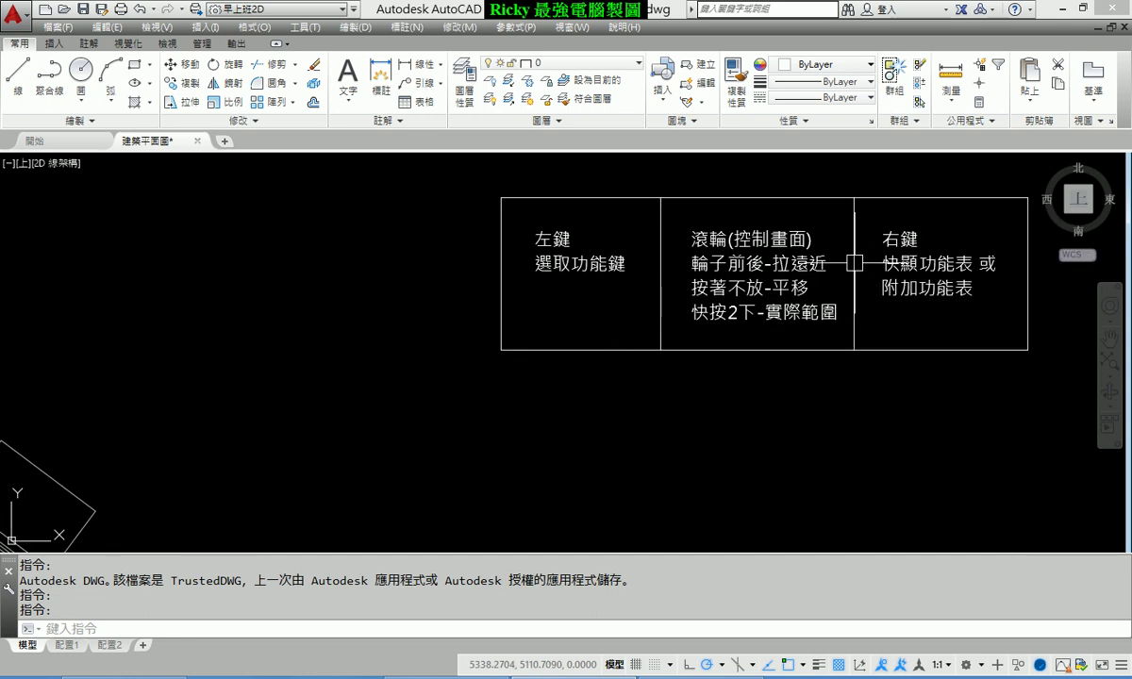
{"action": "middle_click_drag", "start_coordinate": [857, 262], "coordinate": [739, 278]}
{"action": "scroll", "coordinate": [702, 246], "scroll_direction": "up", "scroll_amount": 2}
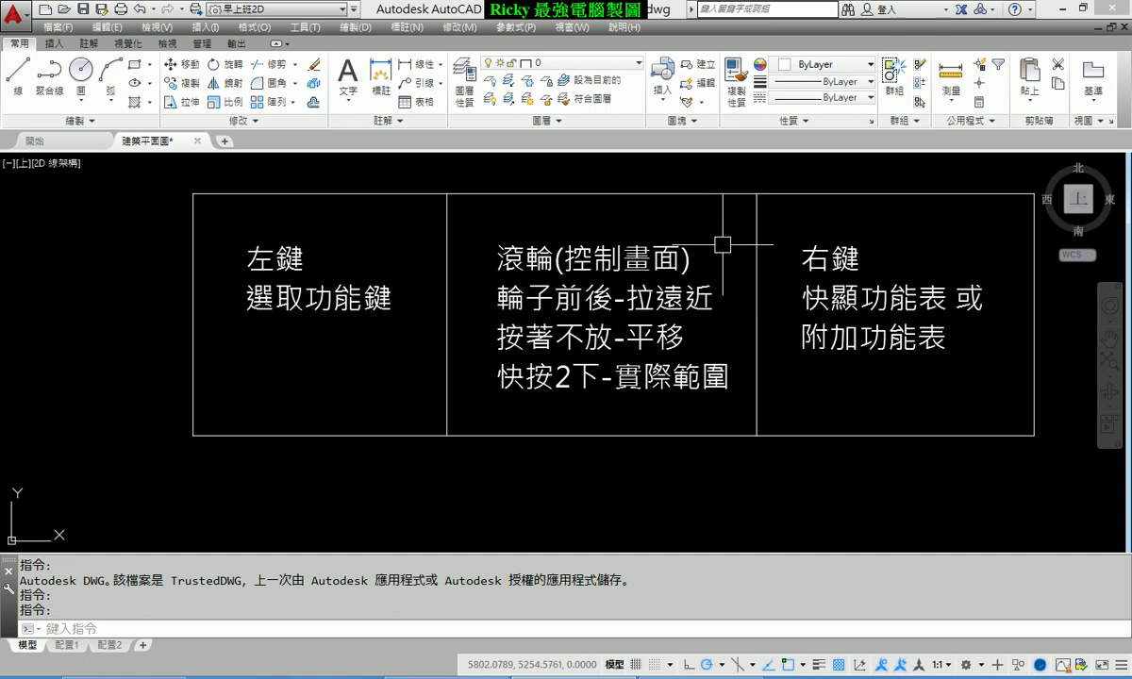
Zoom Extents to the whole sheet, then roll the wheel in and out repeatedly.
{"action": "middle_click", "coordinate": [699, 310]}
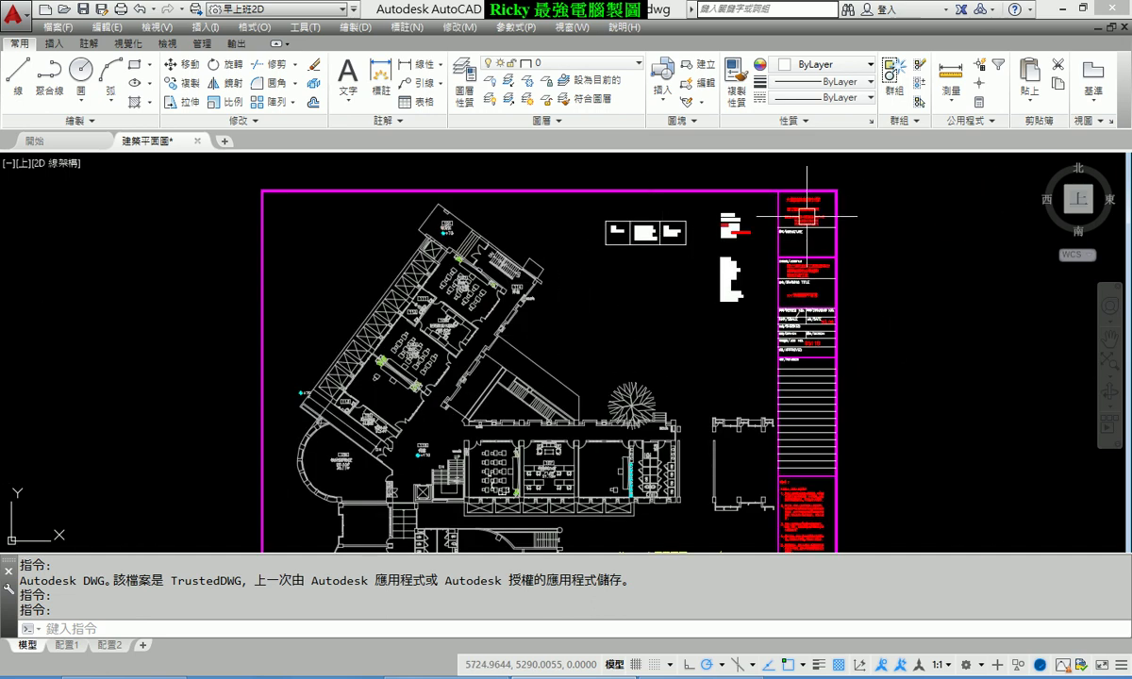
{"action": "scroll", "coordinate": [805, 217], "scroll_direction": "up", "scroll_amount": 5}
{"action": "scroll", "coordinate": [804, 216], "scroll_direction": "up", "scroll_amount": 2}
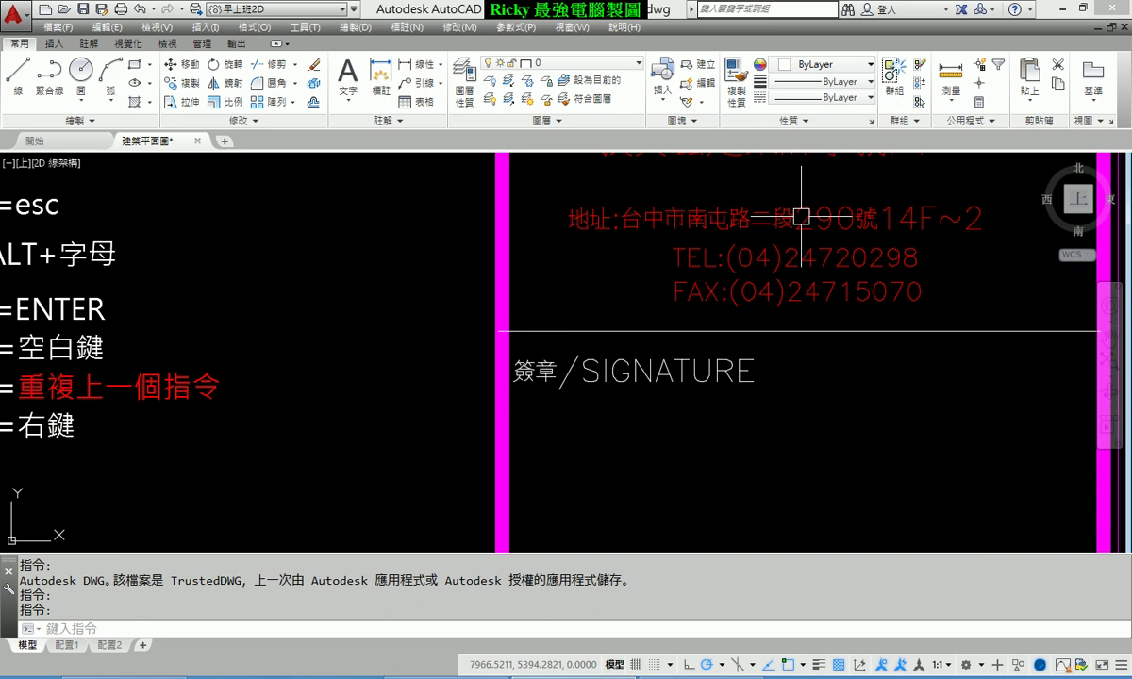
{"action": "scroll", "coordinate": [801, 216], "scroll_direction": "down", "scroll_amount": 2}
{"action": "scroll", "coordinate": [801, 217], "scroll_direction": "down", "scroll_amount": 5}
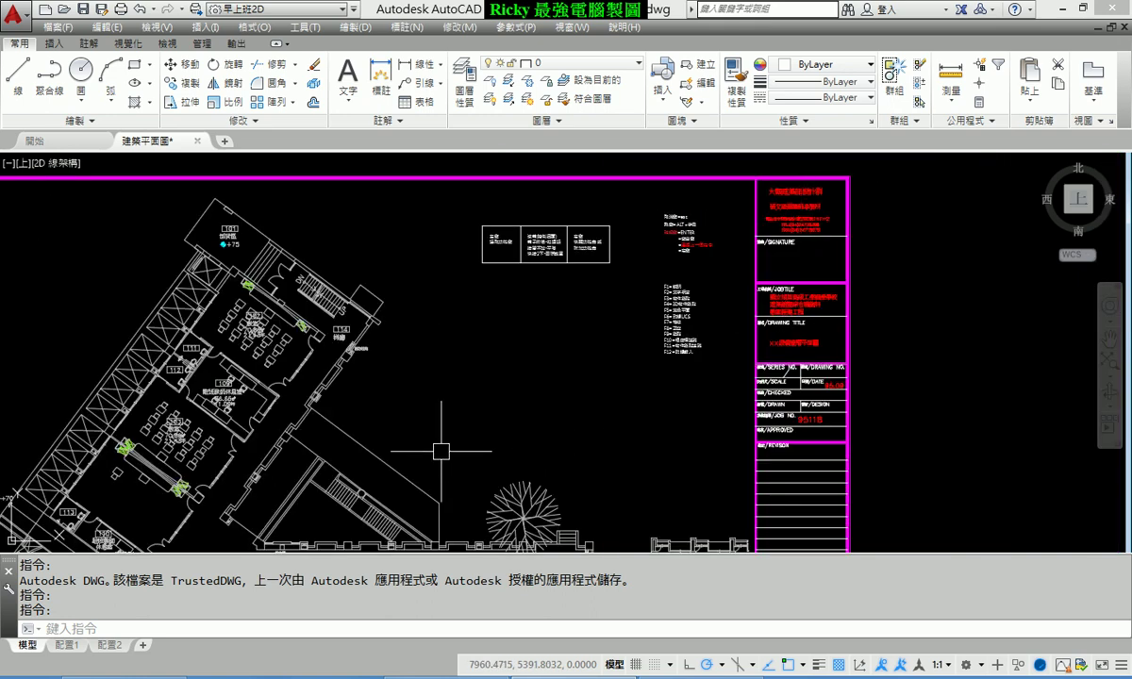
{"action": "scroll", "coordinate": [252, 330], "scroll_direction": "up", "scroll_amount": 6}
{"action": "scroll", "coordinate": [251, 325], "scroll_direction": "up", "scroll_amount": 4}
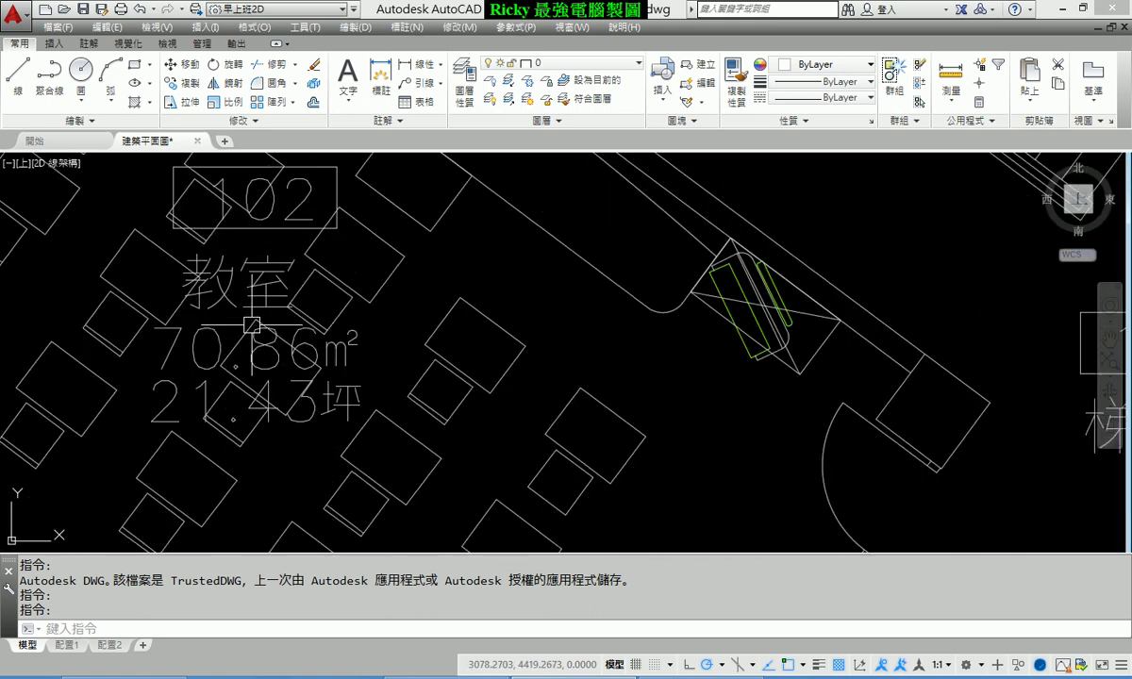
{"action": "scroll", "coordinate": [251, 325], "scroll_direction": "down", "scroll_amount": 5}
{"action": "scroll", "coordinate": [250, 326], "scroll_direction": "down", "scroll_amount": 4}
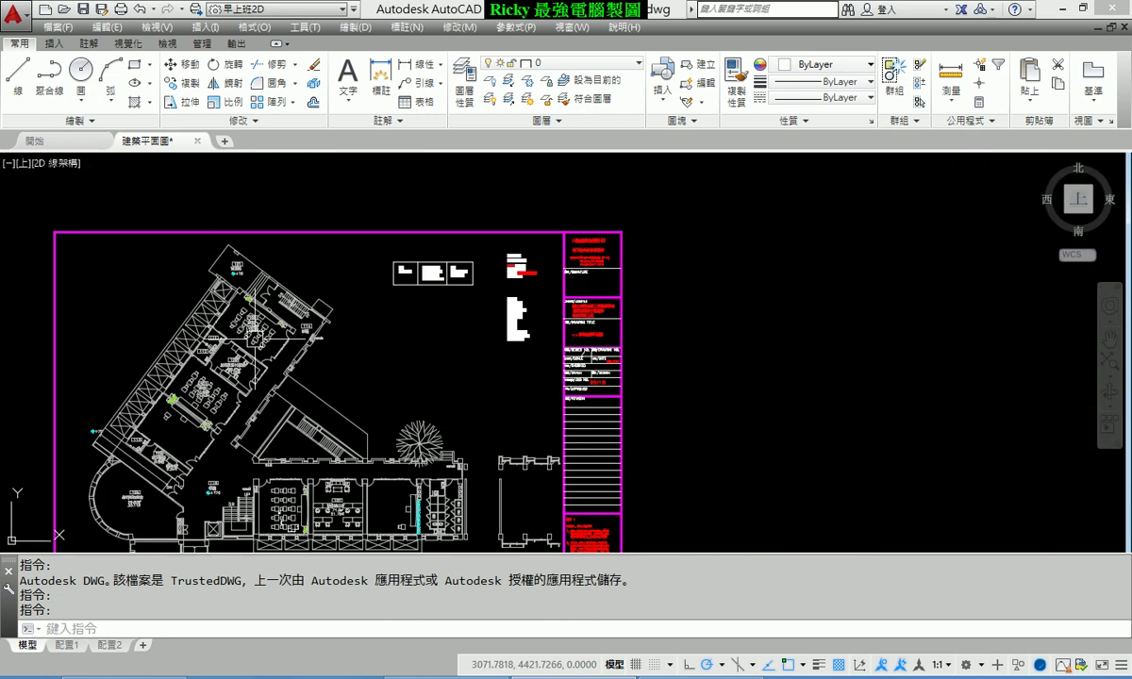
{"action": "scroll", "coordinate": [332, 510], "scroll_direction": "up", "scroll_amount": 6}
{"action": "scroll", "coordinate": [332, 510], "scroll_direction": "up", "scroll_amount": 3}
{"action": "scroll", "coordinate": [331, 471], "scroll_direction": "down", "scroll_amount": 2}
{"action": "scroll", "coordinate": [325, 462], "scroll_direction": "down", "scroll_amount": 5}
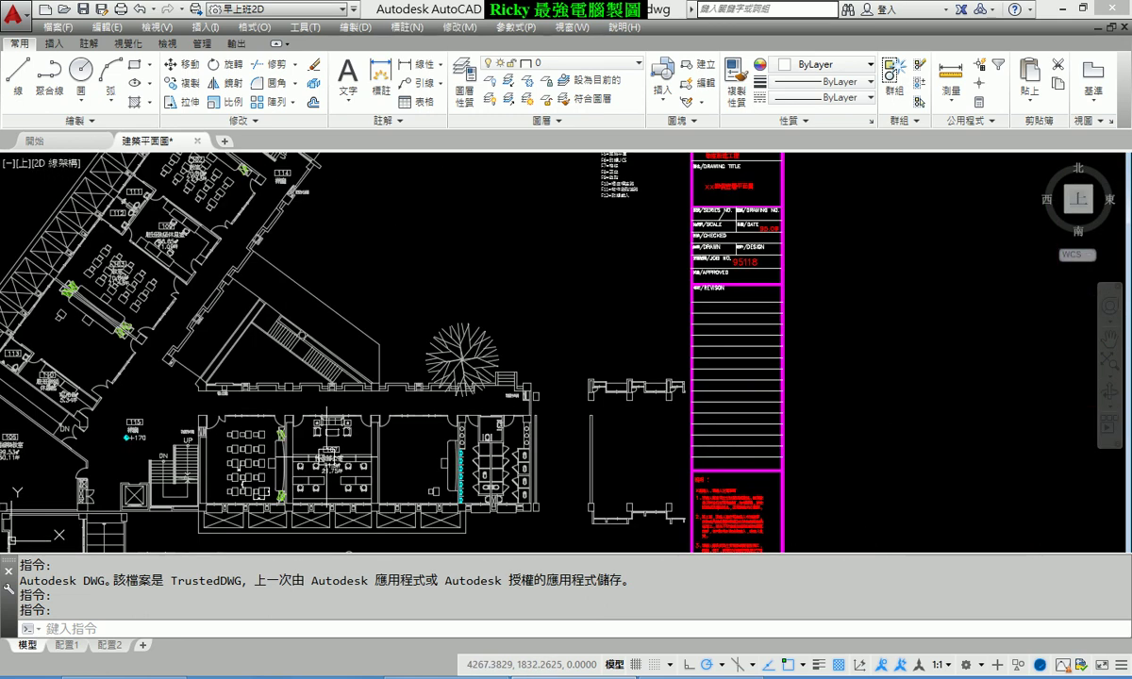
{"action": "scroll", "coordinate": [274, 288], "scroll_direction": "up", "scroll_amount": 2}
{"action": "scroll", "coordinate": [388, 335], "scroll_direction": "up", "scroll_amount": 1}
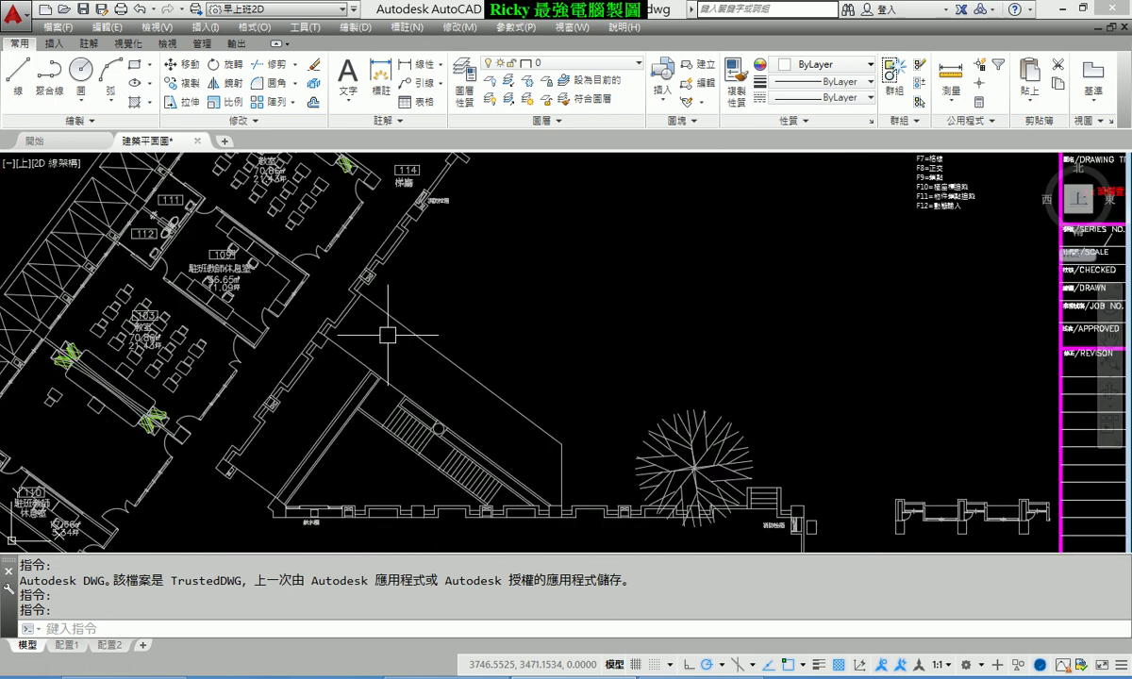
{"action": "scroll", "coordinate": [406, 338], "scroll_direction": "down", "scroll_amount": 3}
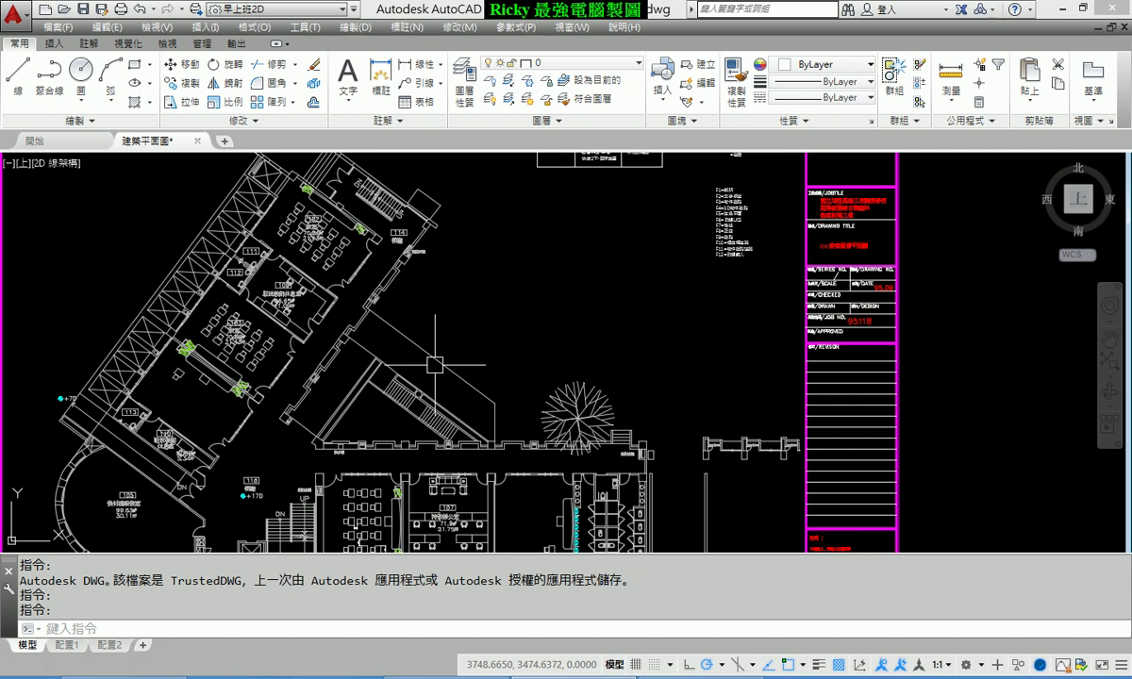
Zoom in to a close-up of a restroom toilet and its flush valve.
{"action": "scroll", "coordinate": [430, 348], "scroll_direction": "up", "scroll_amount": 4}
{"action": "scroll", "coordinate": [430, 348], "scroll_direction": "up", "scroll_amount": 2}
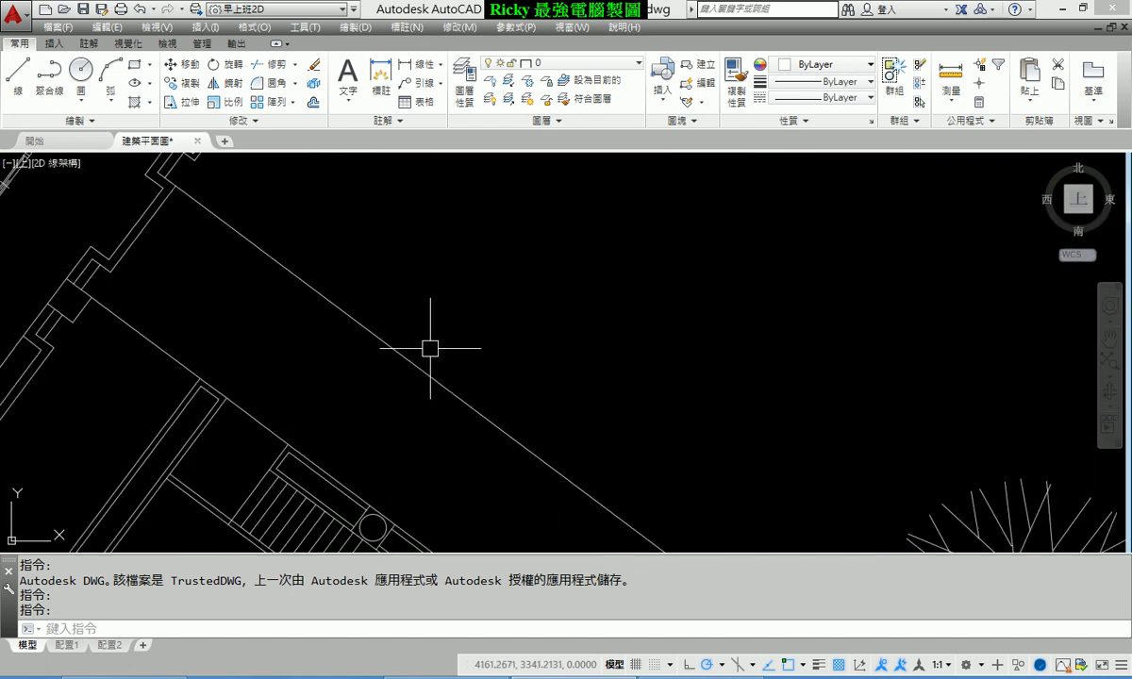
{"action": "scroll", "coordinate": [434, 342], "scroll_direction": "down", "scroll_amount": 8}
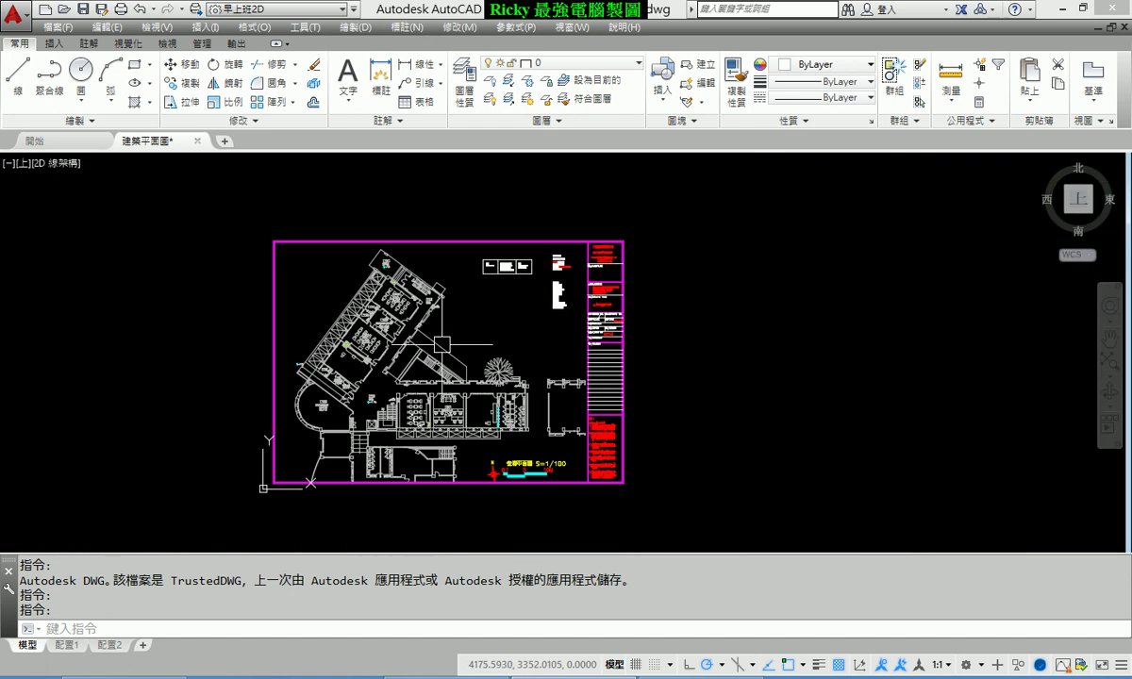
{"action": "scroll", "coordinate": [406, 349], "scroll_direction": "up", "scroll_amount": 2}
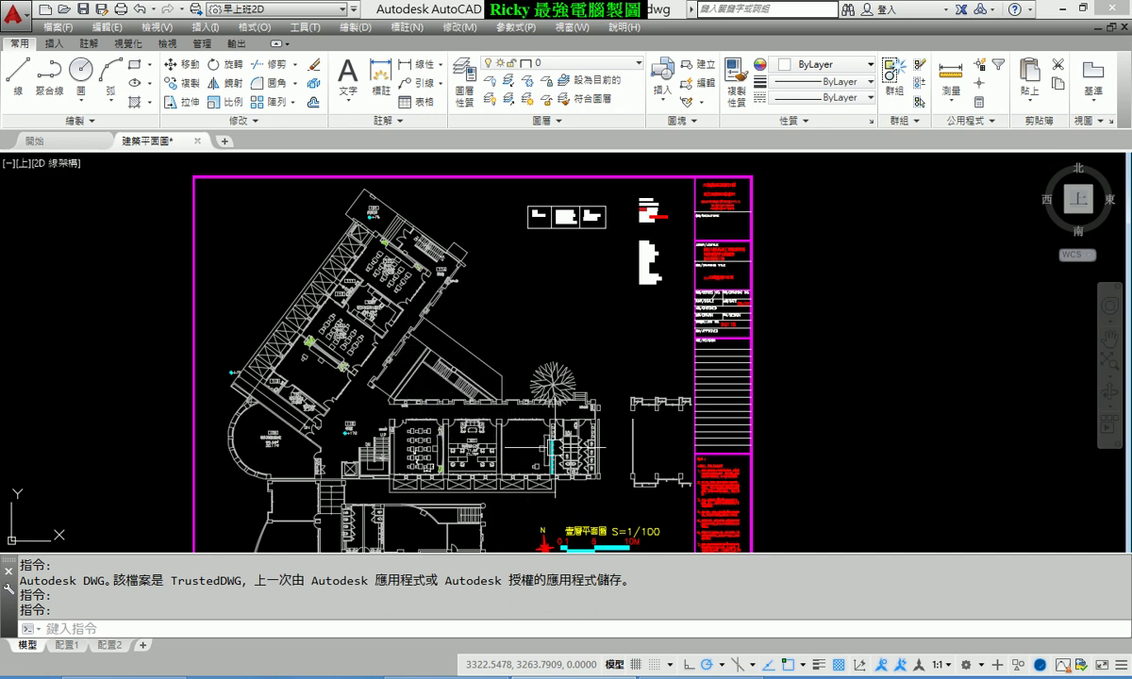
{"action": "scroll", "coordinate": [566, 437], "scroll_direction": "up", "scroll_amount": 4}
{"action": "scroll", "coordinate": [566, 419], "scroll_direction": "up", "scroll_amount": 2}
{"action": "scroll", "coordinate": [571, 395], "scroll_direction": "up", "scroll_amount": 2}
Zoom out from the toilet close-up and pan over to the mouse and keyboard shortcut notes.
{"action": "scroll", "coordinate": [552, 397], "scroll_direction": "up", "scroll_amount": 2}
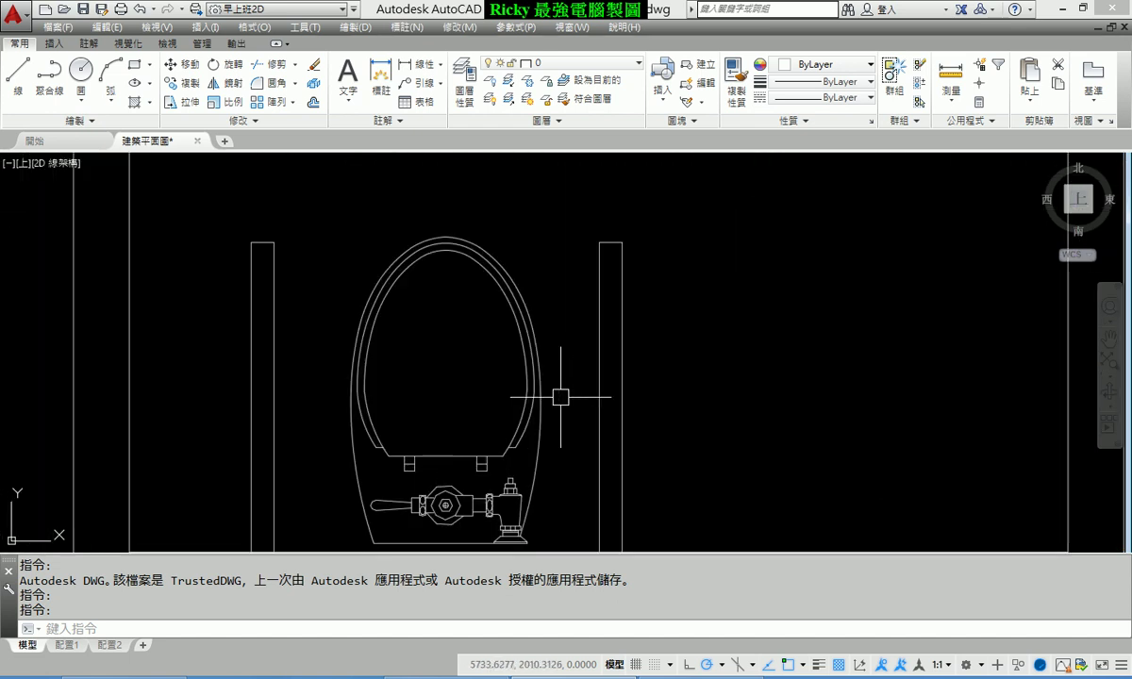
{"action": "middle_click_drag", "start_coordinate": [524, 419], "coordinate": [503, 376]}
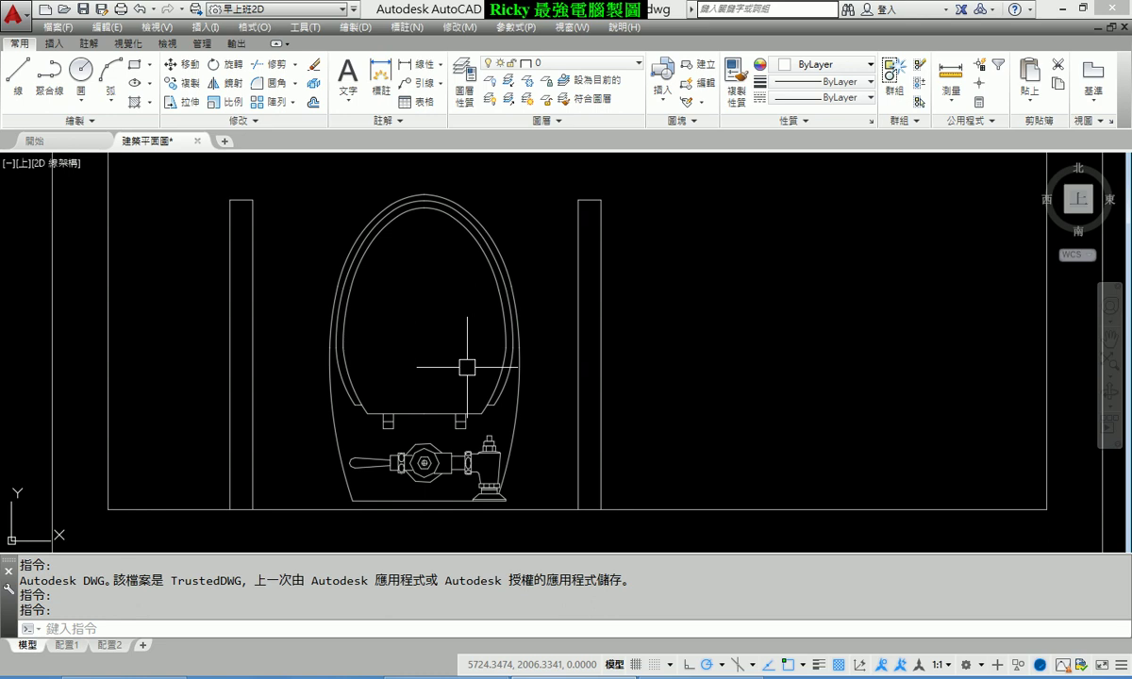
{"action": "scroll", "coordinate": [467, 367], "scroll_direction": "down", "scroll_amount": 4}
{"action": "scroll", "coordinate": [463, 366], "scroll_direction": "down", "scroll_amount": 2}
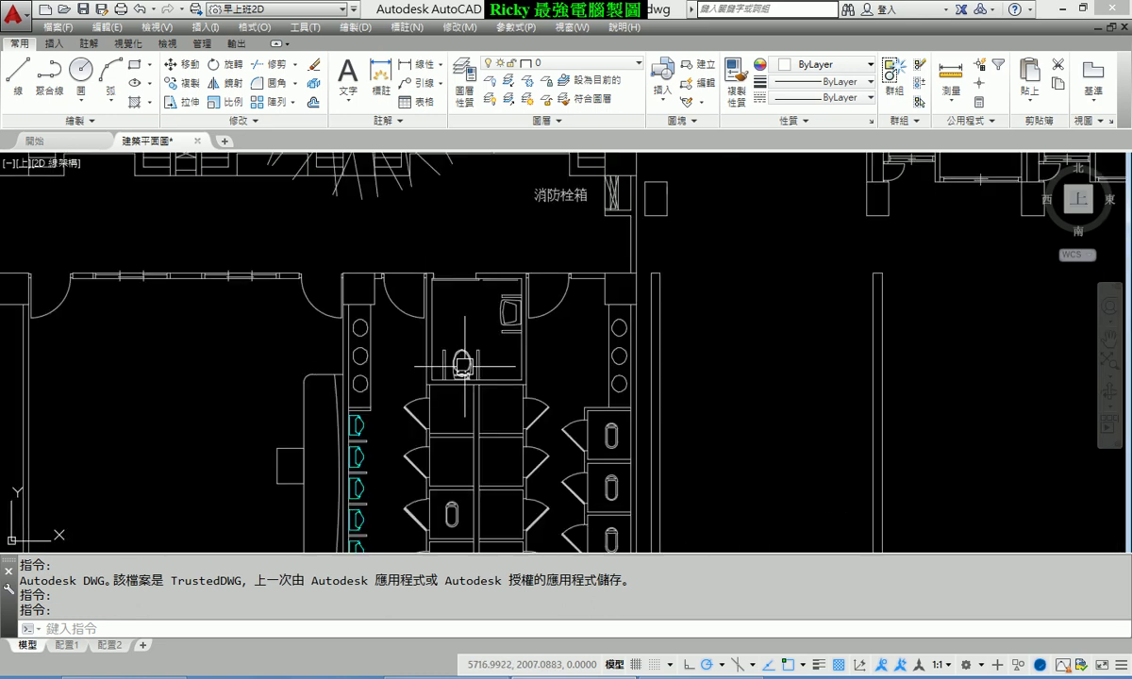
{"action": "scroll", "coordinate": [451, 330], "scroll_direction": "down", "scroll_amount": 3}
{"action": "scroll", "coordinate": [467, 311], "scroll_direction": "down", "scroll_amount": 3}
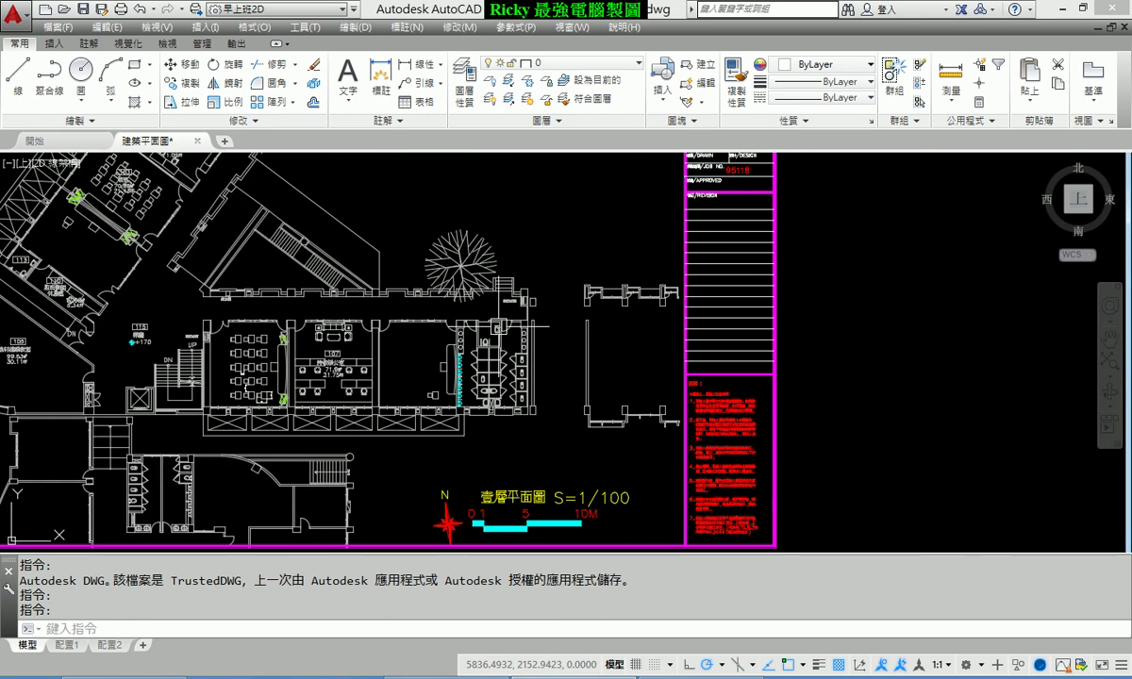
{"action": "middle_click_drag", "start_coordinate": [518, 248], "coordinate": [367, 328]}
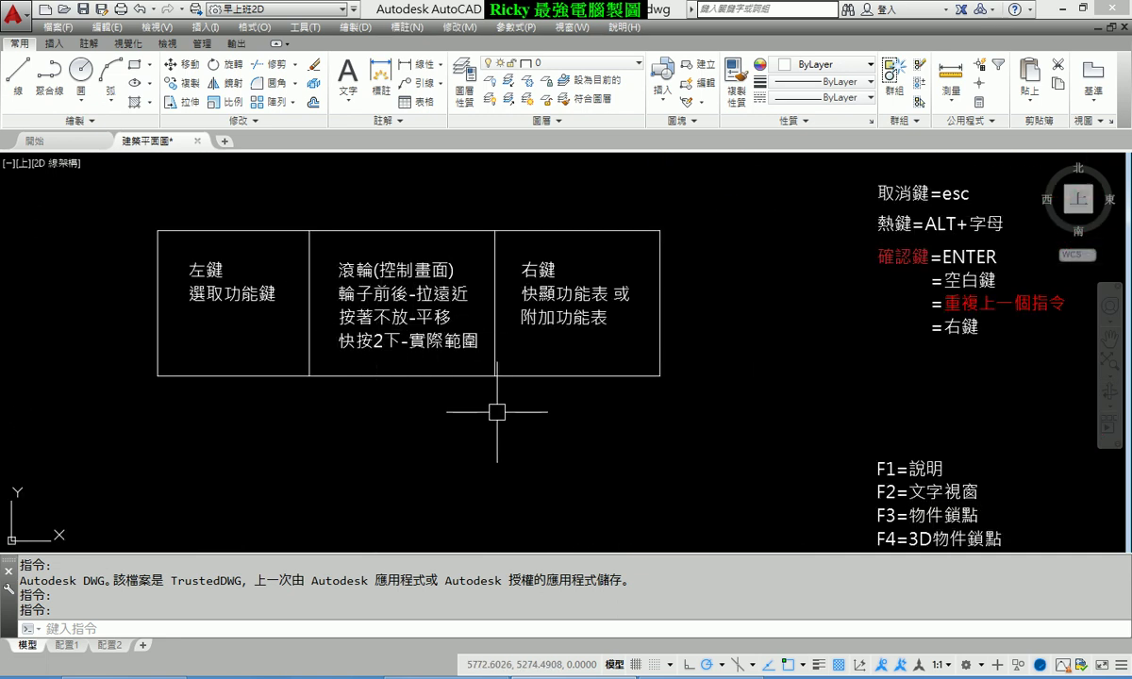
Pan across the floor plan through the classroom wing to office 107 and the restrooms.
{"action": "scroll", "coordinate": [514, 344], "scroll_direction": "down", "scroll_amount": 4}
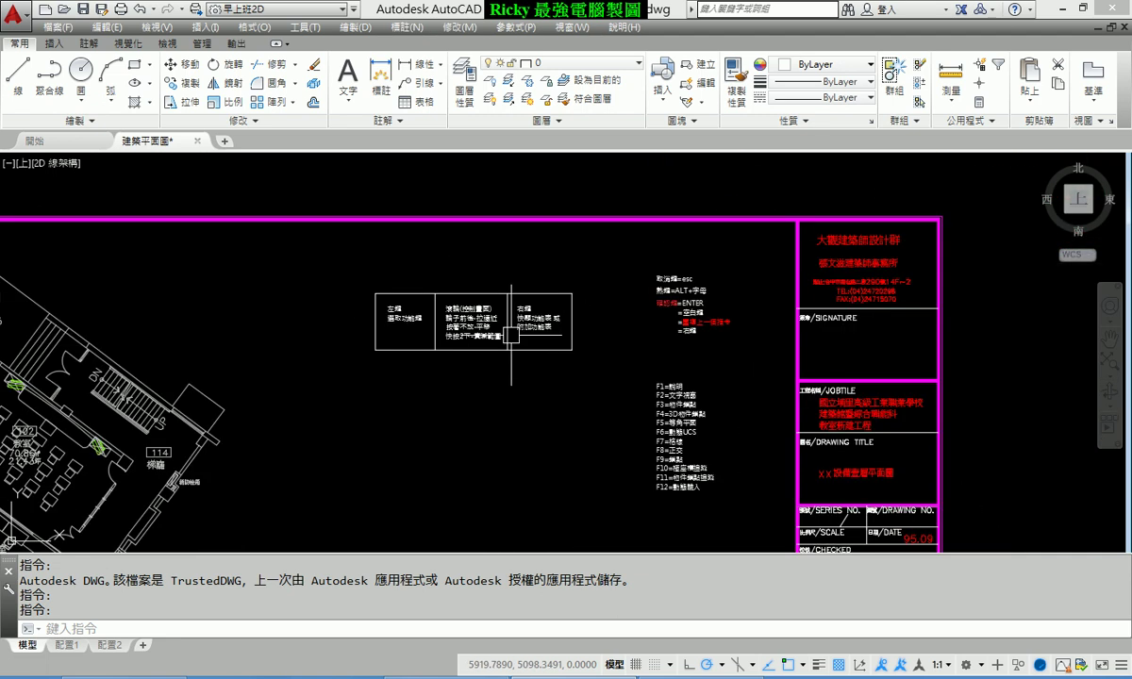
{"action": "middle_click_drag", "start_coordinate": [409, 389], "coordinate": [447, 253]}
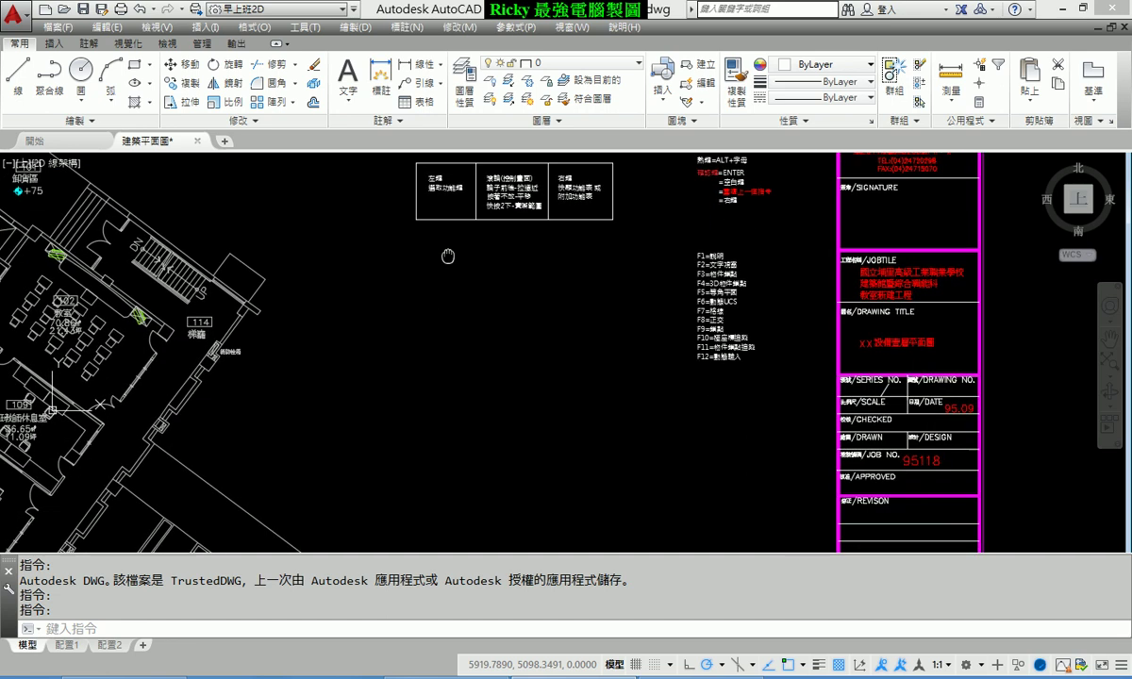
{"action": "mouse_move", "coordinate": [372, 396]}
{"action": "middle_mouse_down"}
{"action": "mouse_move", "coordinate": [552, 386]}
{"action": "mouse_move", "coordinate": [575, 356]}
{"action": "middle_mouse_up"}
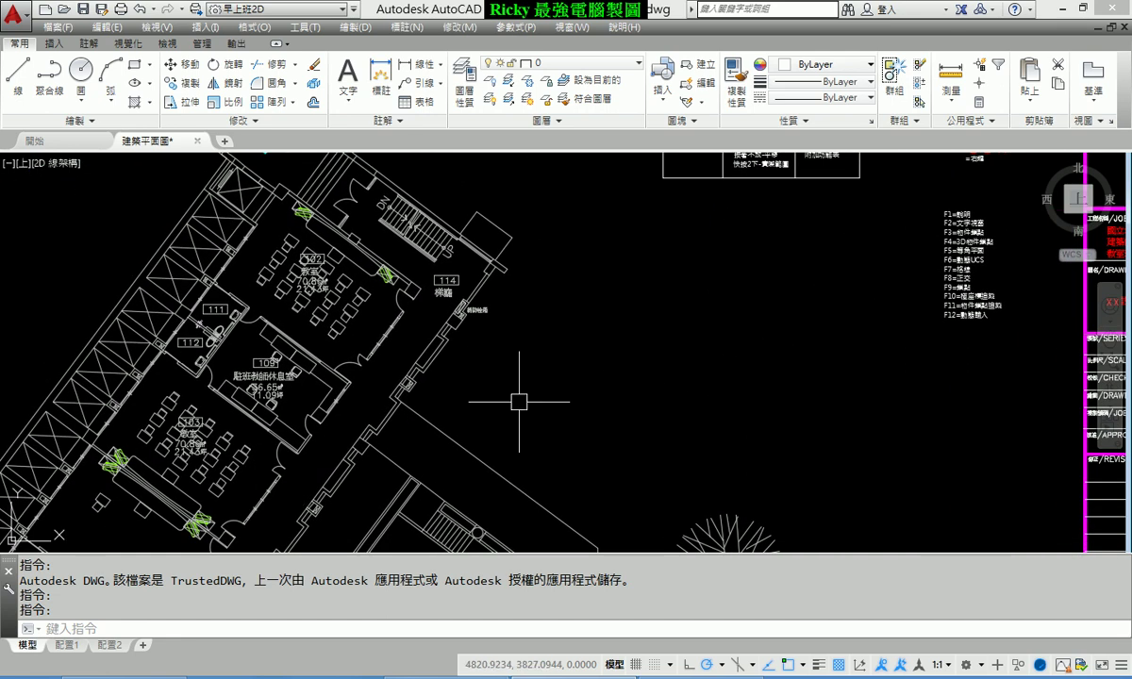
{"action": "mouse_move", "coordinate": [317, 343]}
{"action": "middle_mouse_down"}
{"action": "mouse_move", "coordinate": [351, 347]}
{"action": "mouse_move", "coordinate": [630, 37]}
{"action": "middle_mouse_up"}
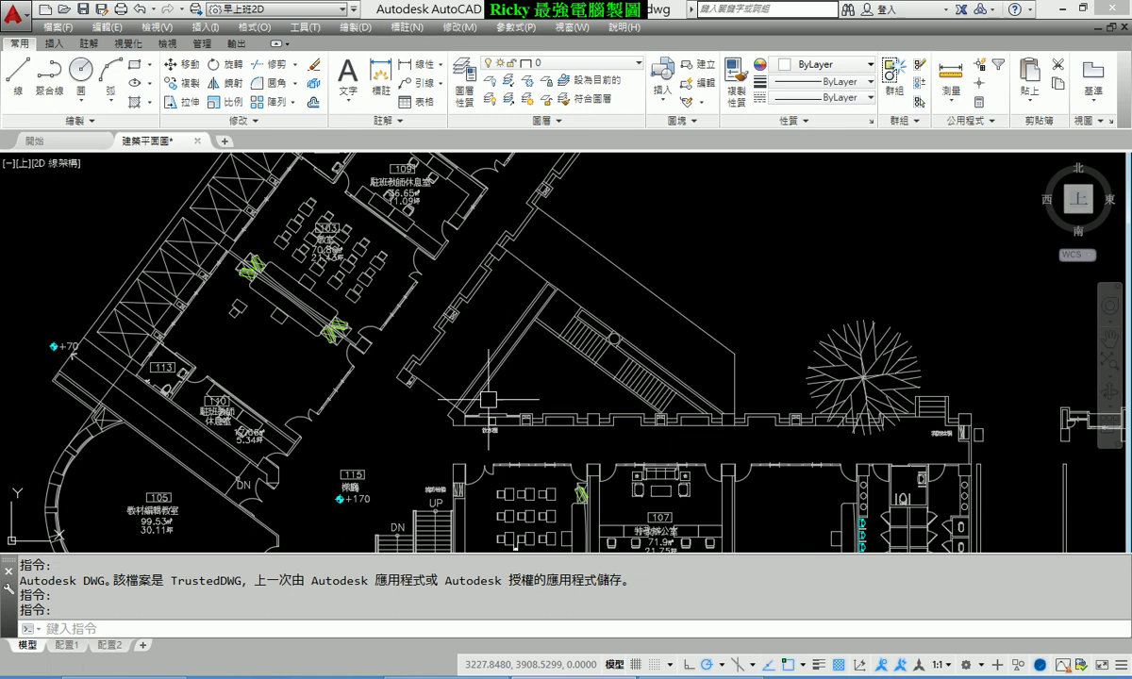
{"action": "middle_click_drag", "start_coordinate": [458, 374], "coordinate": [225, 234]}
{"action": "middle_click_drag", "start_coordinate": [550, 407], "coordinate": [188, 256]}
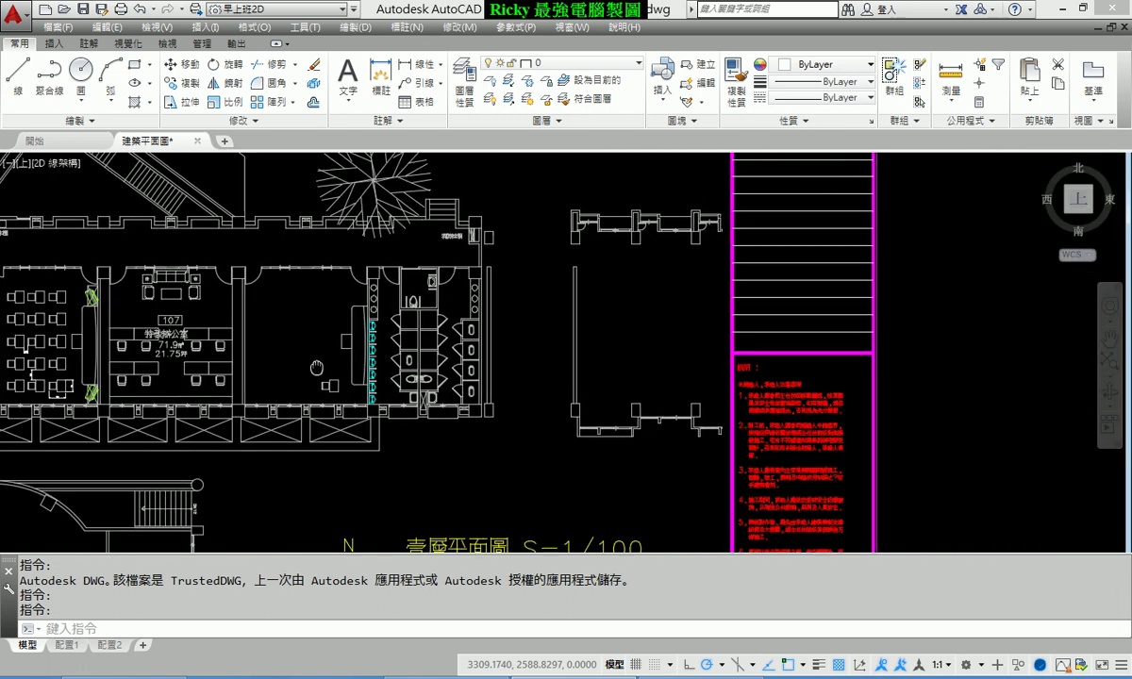
{"action": "middle_click_drag", "start_coordinate": [286, 301], "coordinate": [588, 438]}
{"action": "mouse_move", "coordinate": [390, 383]}
{"action": "middle_mouse_down"}
{"action": "mouse_move", "coordinate": [664, 387]}
{"action": "mouse_move", "coordinate": [408, 383]}
{"action": "middle_mouse_up"}
Zoom and pan around the title block, notes and wall section.
{"action": "scroll", "coordinate": [391, 240], "scroll_direction": "down", "scroll_amount": 2}
{"action": "mouse_move", "coordinate": [391, 239]}
{"action": "middle_mouse_down"}
{"action": "mouse_move", "coordinate": [646, 287]}
{"action": "mouse_move", "coordinate": [390, 403]}
{"action": "middle_mouse_up"}
{"action": "scroll", "coordinate": [619, 321], "scroll_direction": "up", "scroll_amount": 2}
{"action": "scroll", "coordinate": [448, 298], "scroll_direction": "up", "scroll_amount": 2}
{"action": "scroll", "coordinate": [448, 298], "scroll_direction": "up", "scroll_amount": 2}
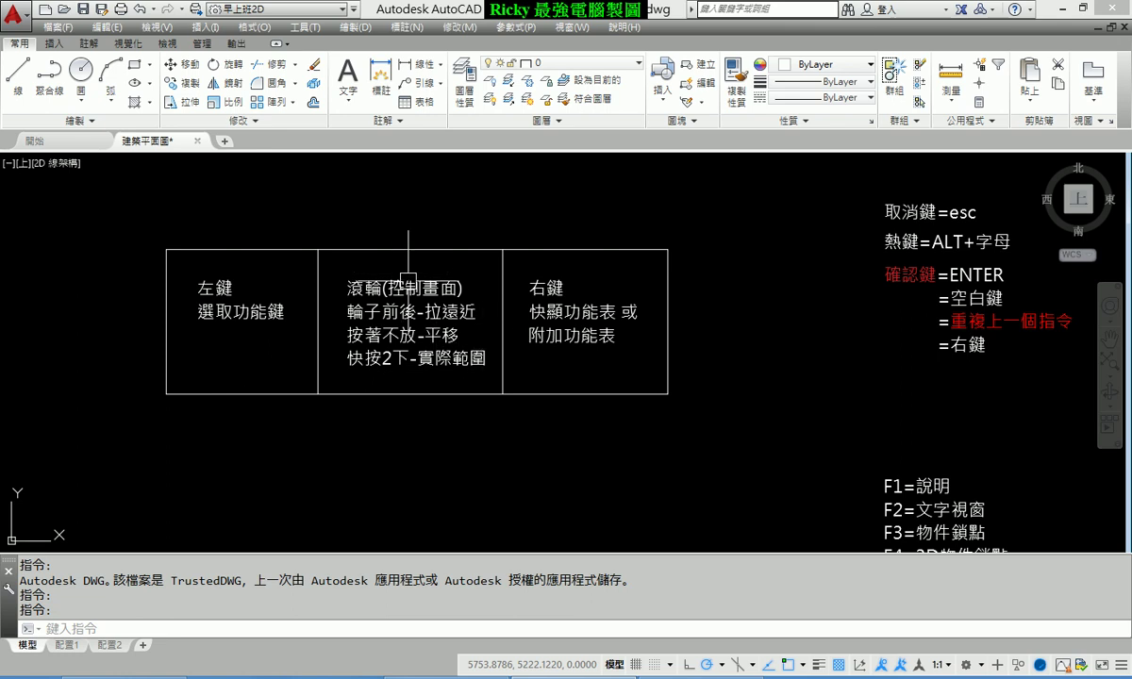
{"action": "scroll", "coordinate": [396, 274], "scroll_direction": "down", "scroll_amount": 2}
{"action": "scroll", "coordinate": [396, 274], "scroll_direction": "down", "scroll_amount": 1}
{"action": "middle_click_drag", "start_coordinate": [349, 444], "coordinate": [604, 316]}
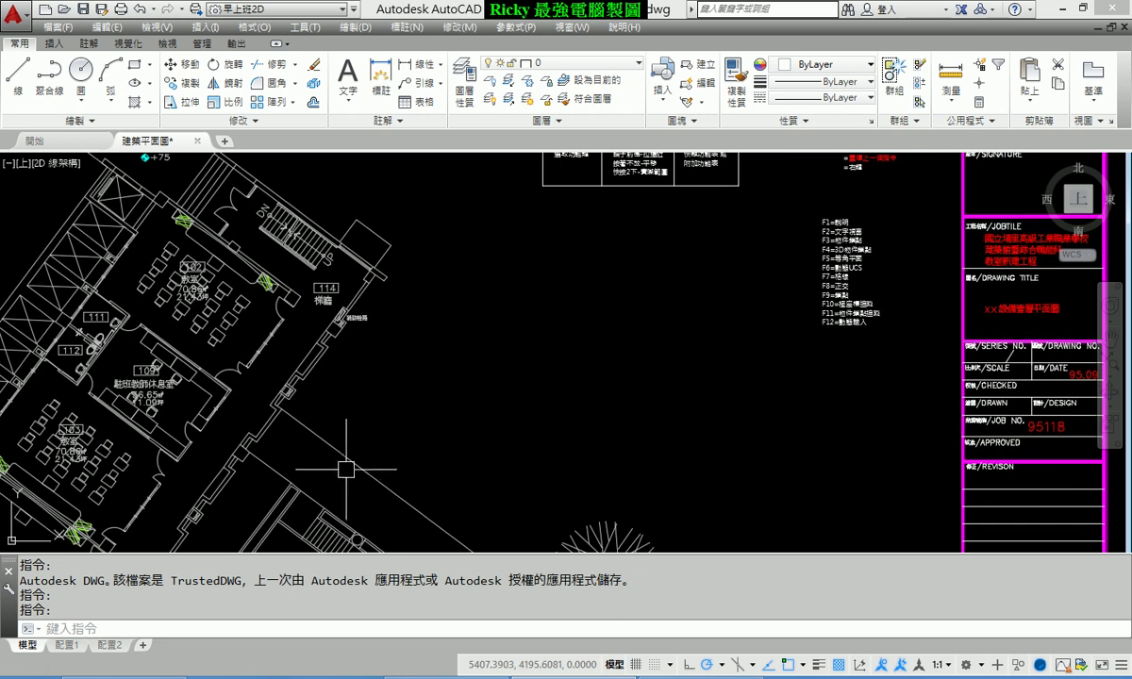
{"action": "scroll", "coordinate": [292, 399], "scroll_direction": "up", "scroll_amount": 5}
{"action": "scroll", "coordinate": [292, 399], "scroll_direction": "up", "scroll_amount": 2}
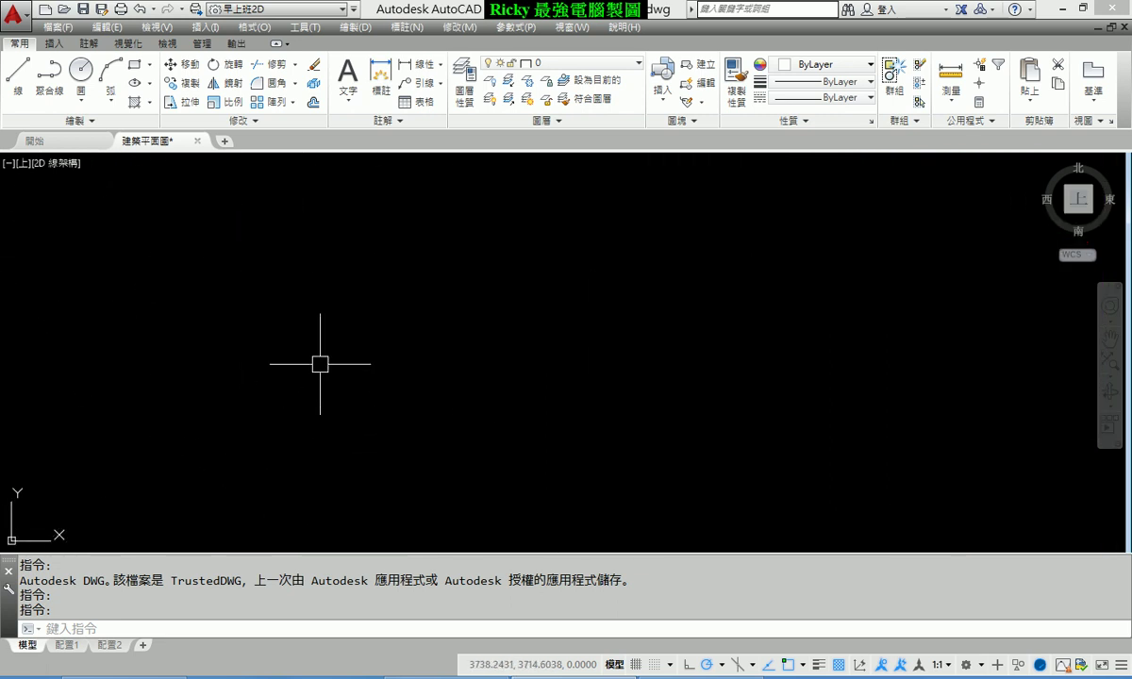
{"action": "mouse_move", "coordinate": [336, 389]}
{"action": "middle_mouse_down"}
{"action": "mouse_move", "coordinate": [471, 397]}
{"action": "mouse_move", "coordinate": [432, 253]}
{"action": "mouse_move", "coordinate": [536, 250]}
{"action": "mouse_move", "coordinate": [519, 296]}
{"action": "middle_mouse_up"}
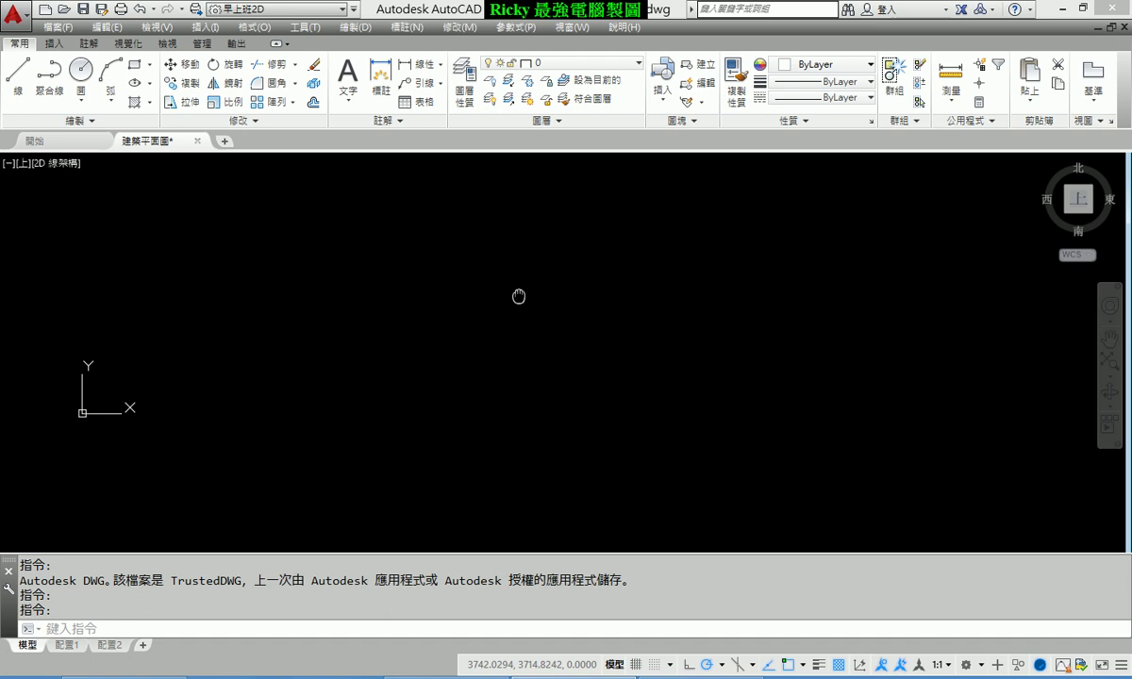
{"action": "scroll", "coordinate": [519, 296], "scroll_direction": "up", "scroll_amount": 2}
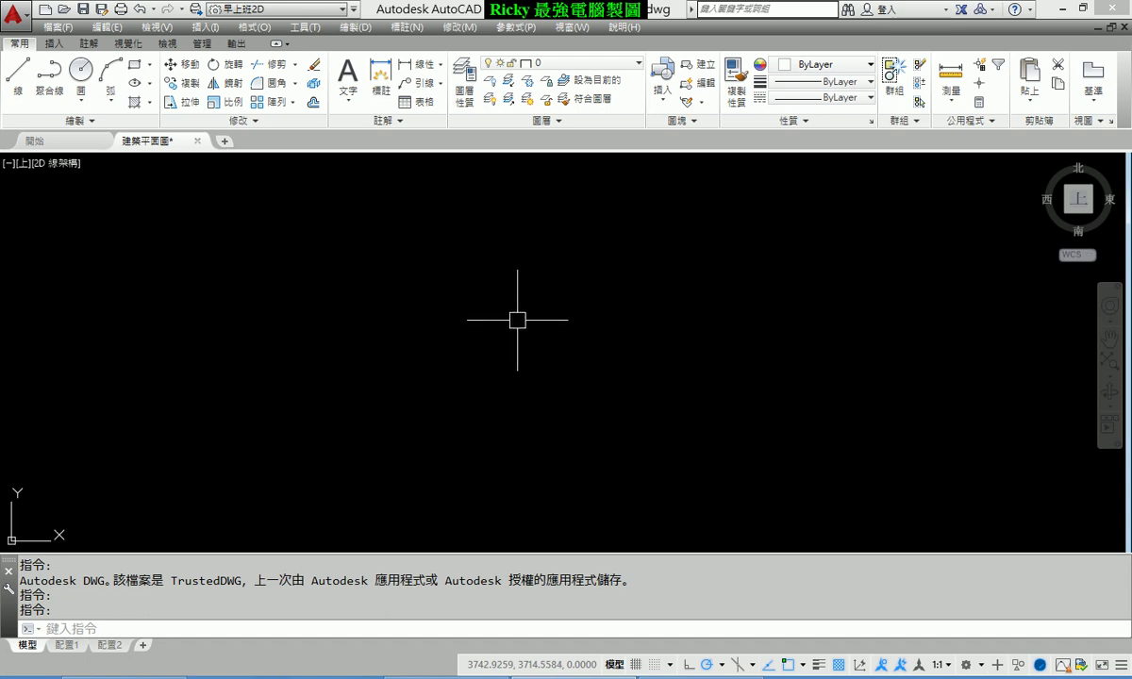
Zoom Extents to fit the 壹層平面圖 plan and title block, pan it away, then fit it again.
{"action": "middle_click", "coordinate": [517, 320]}
{"action": "middle_click", "coordinate": [517, 320]}
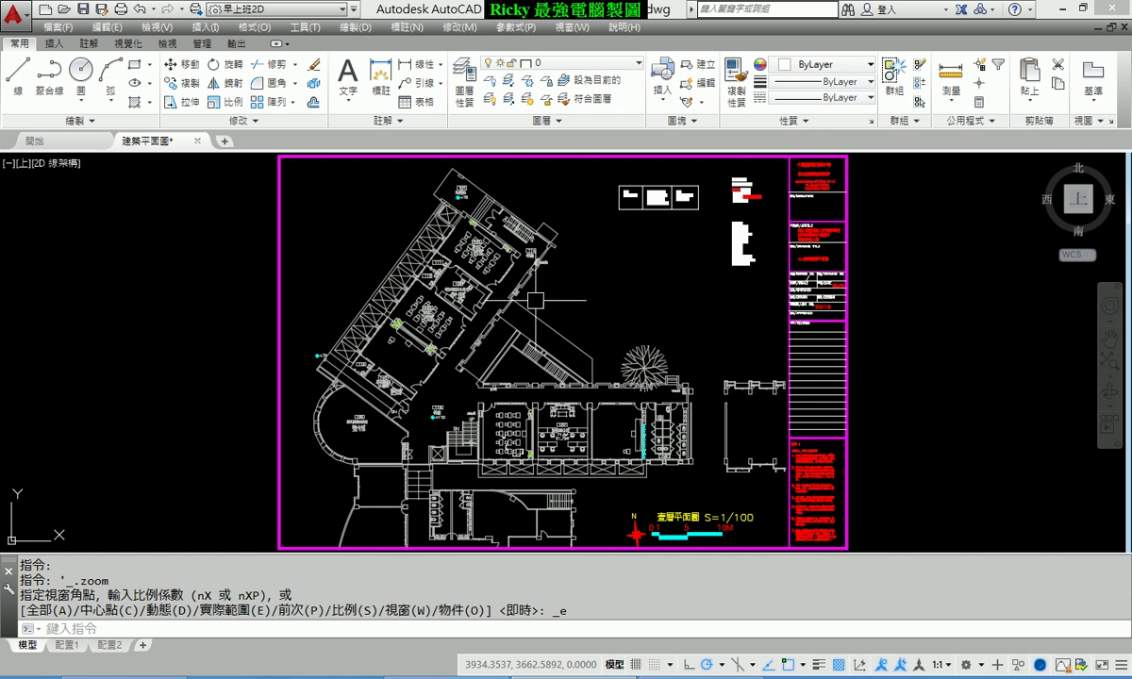
{"action": "mouse_move", "coordinate": [695, 450]}
{"action": "middle_mouse_down"}
{"action": "mouse_move", "coordinate": [619, 411]}
{"action": "mouse_move", "coordinate": [193, 282]}
{"action": "middle_mouse_up"}
{"action": "middle_click_drag", "start_coordinate": [420, 369], "coordinate": [169, 268]}
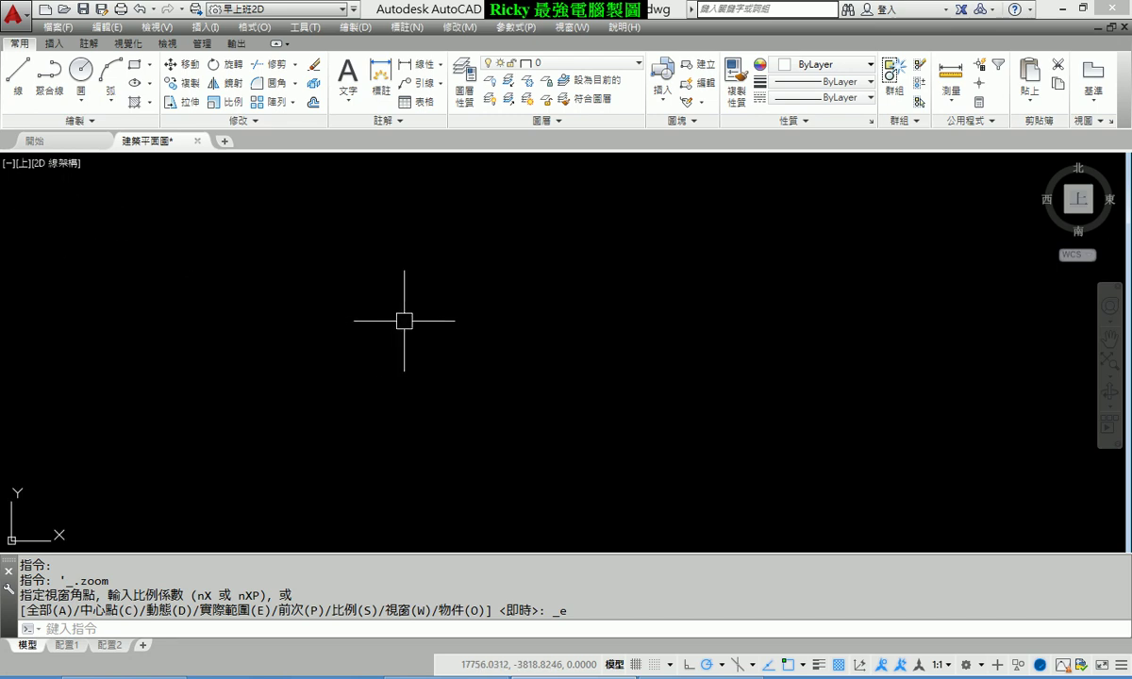
{"action": "middle_click", "coordinate": [498, 284]}
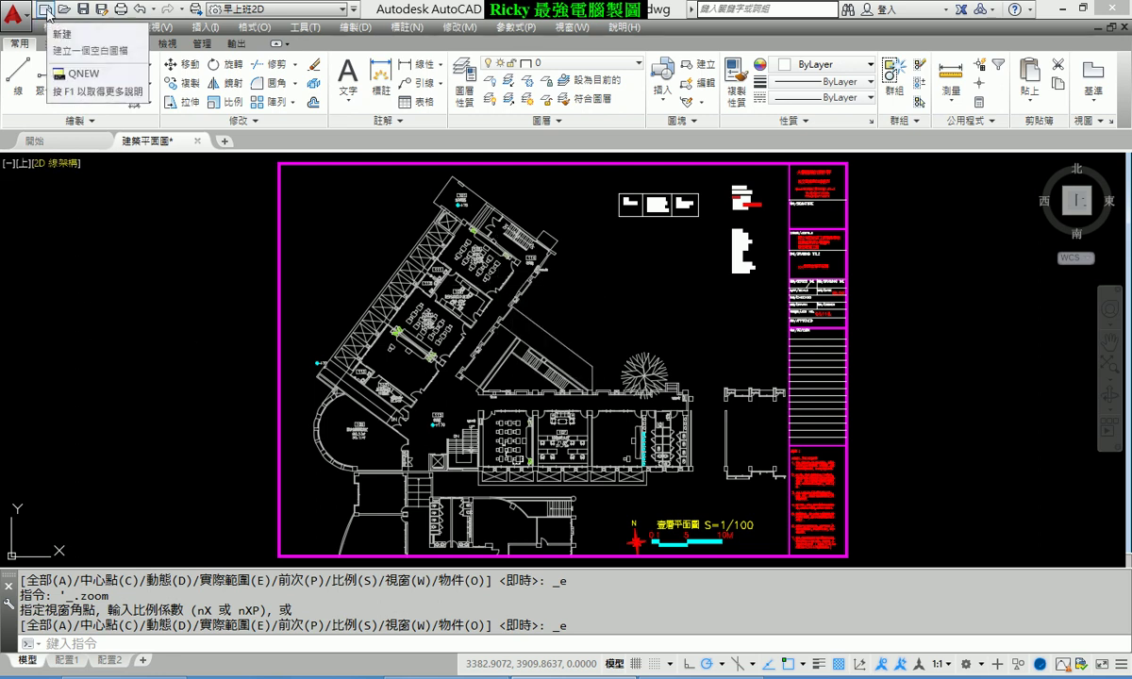
Create a new drawing from the acadiso.dwt template.
{"action": "left_click", "coordinate": [46, 10]}
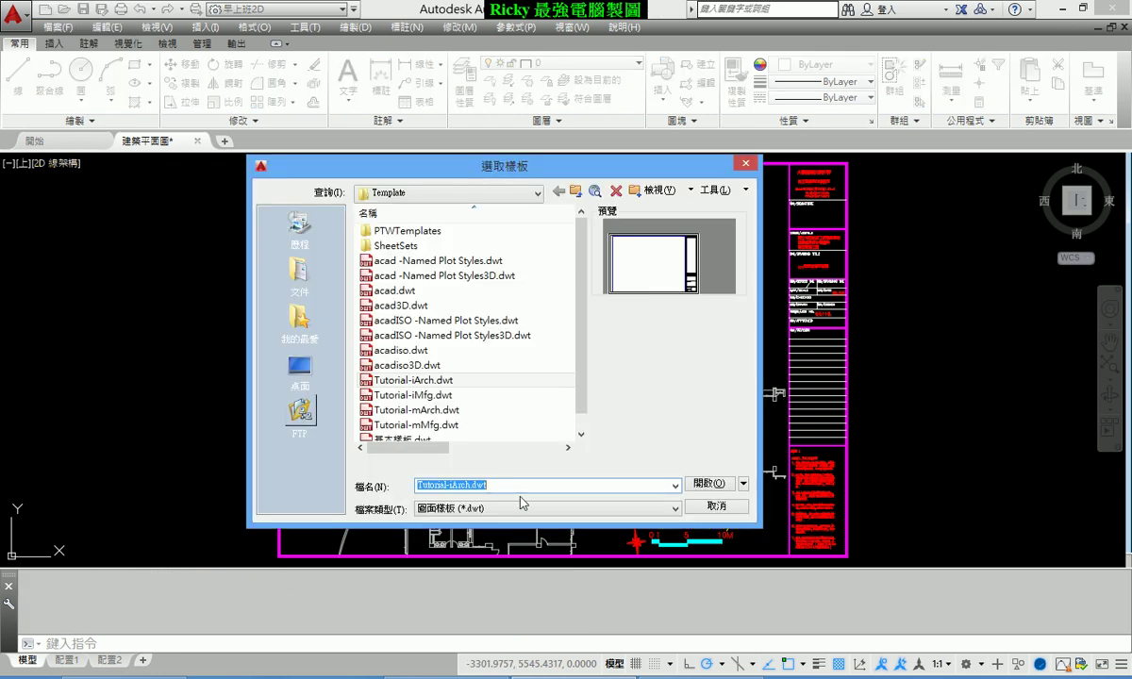
{"action": "left_click", "coordinate": [395, 352]}
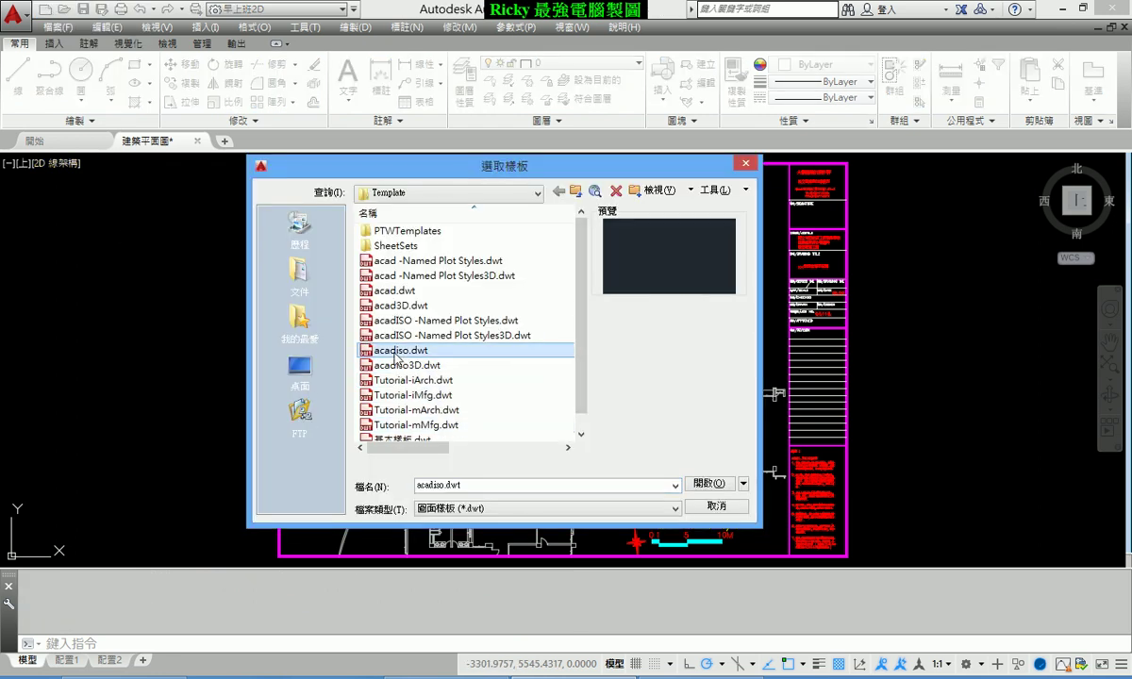
{"action": "left_click", "coordinate": [713, 483]}
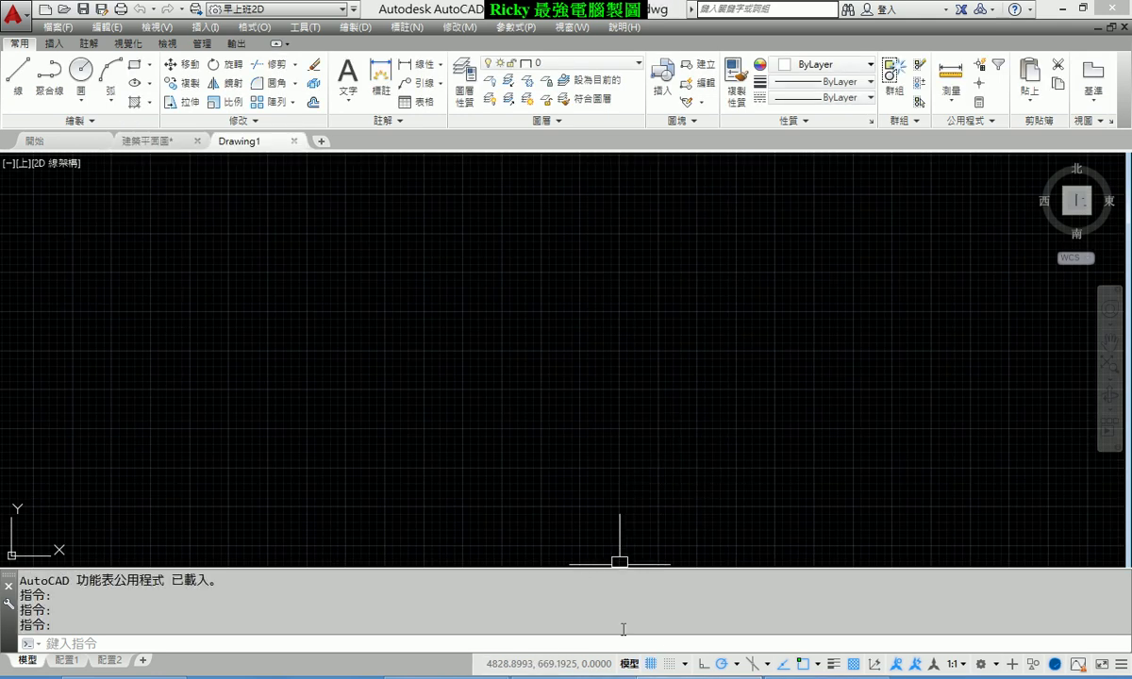
Turn off the grid and draw a circle with the C command at a picked centre.
{"action": "left_click", "coordinate": [650, 672]}
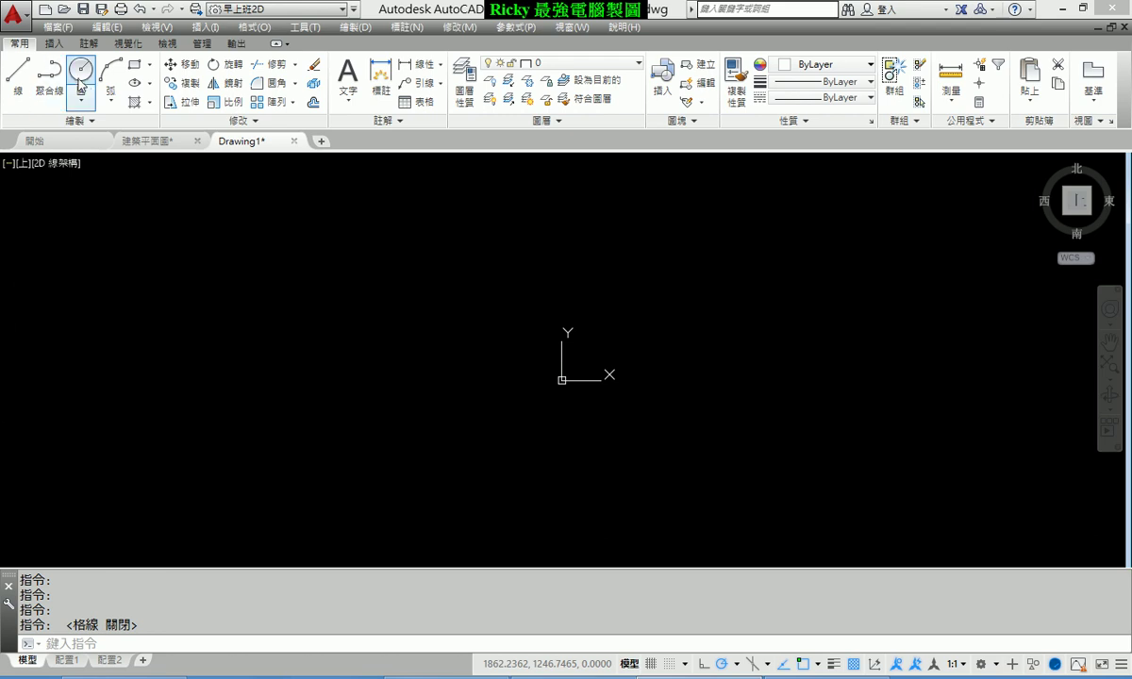
{"action": "type", "text": "c"}
{"action": "key", "text": "Return"}
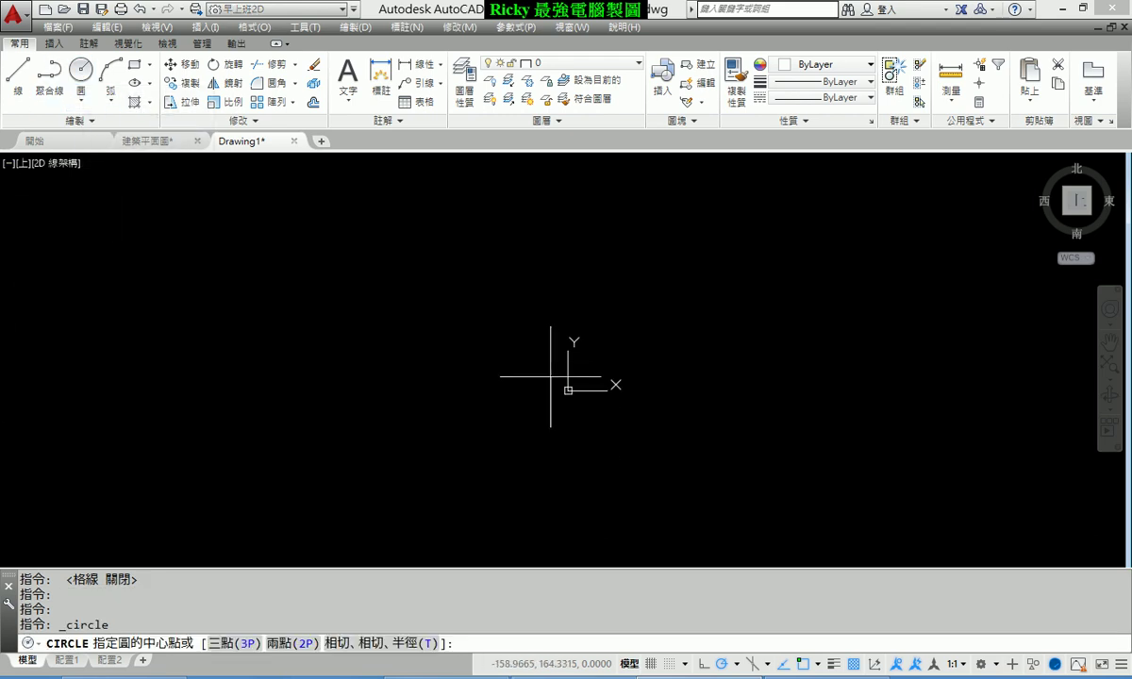
{"action": "left_click", "coordinate": [562, 384]}
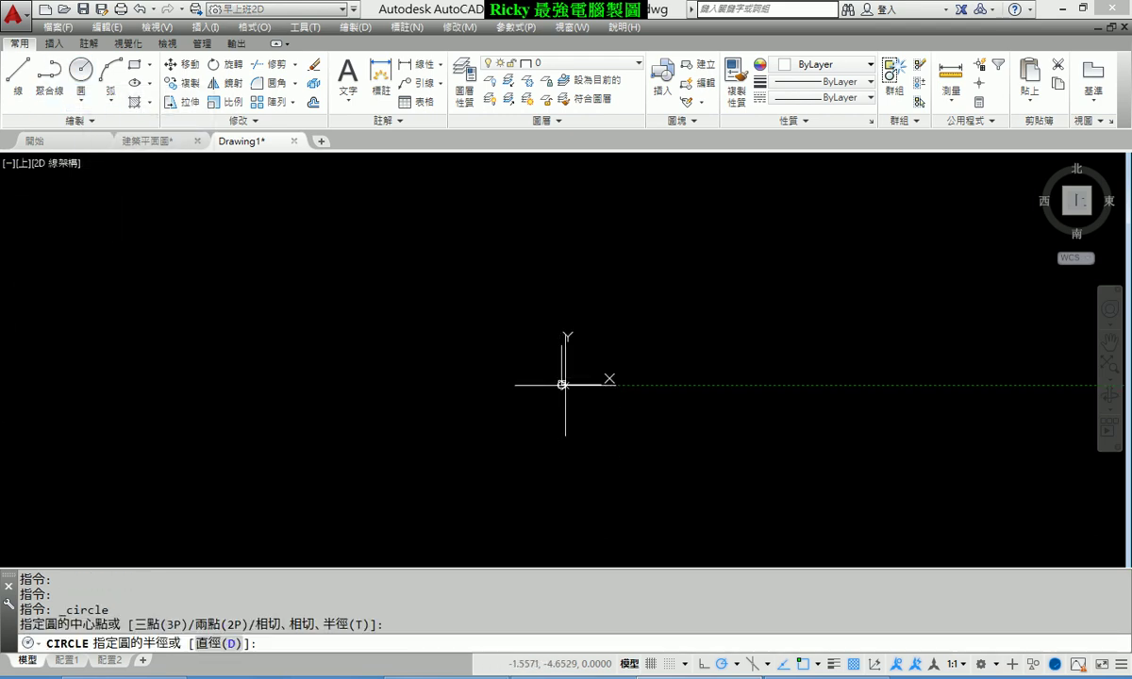
{"action": "key", "text": "Return"}
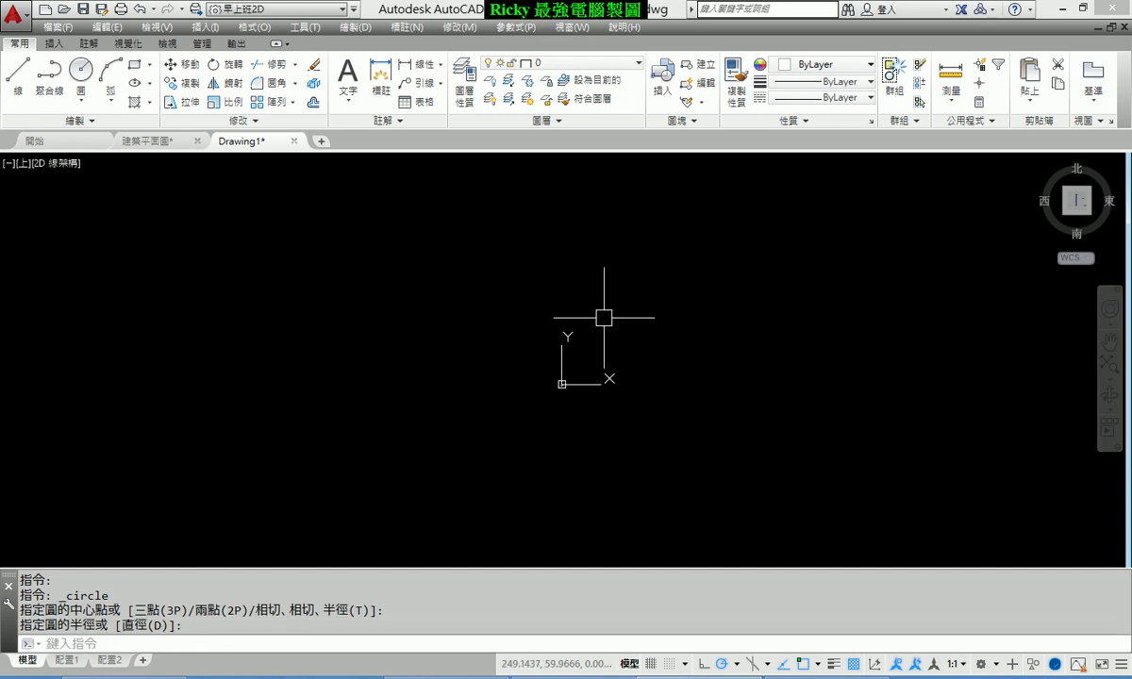
Zoom out with the wheel, then Zoom Extents so the circle fills the view.
{"action": "scroll", "coordinate": [710, 381], "scroll_direction": "down", "scroll_amount": 3}
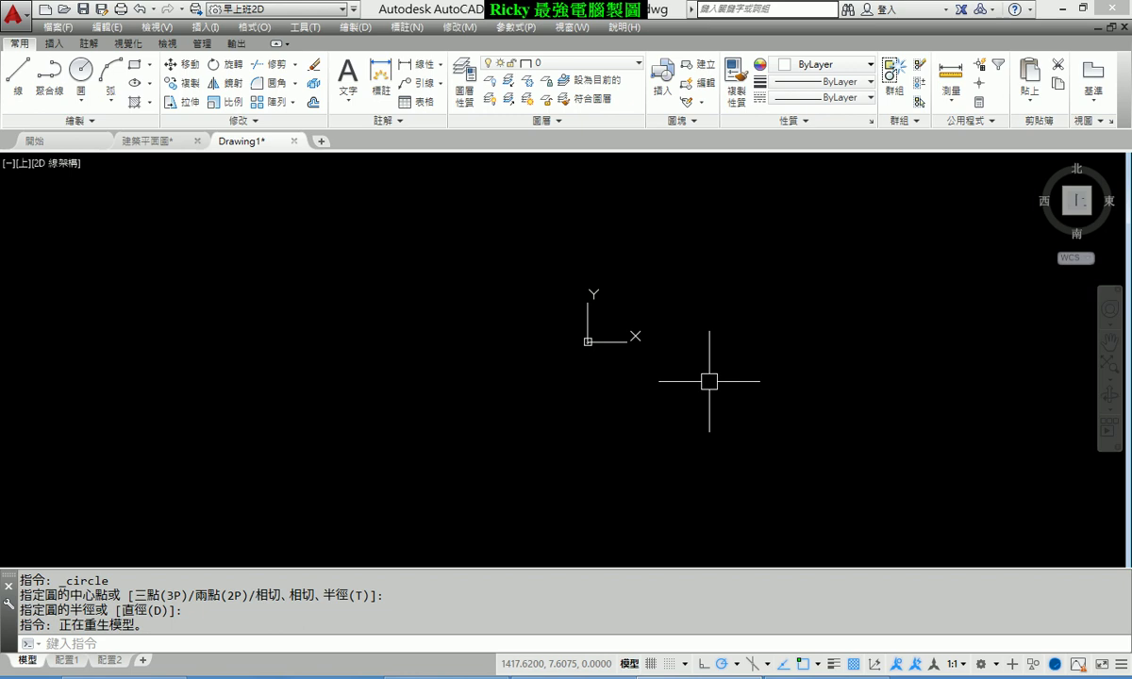
{"action": "scroll", "coordinate": [703, 331], "scroll_direction": "up", "scroll_amount": 1}
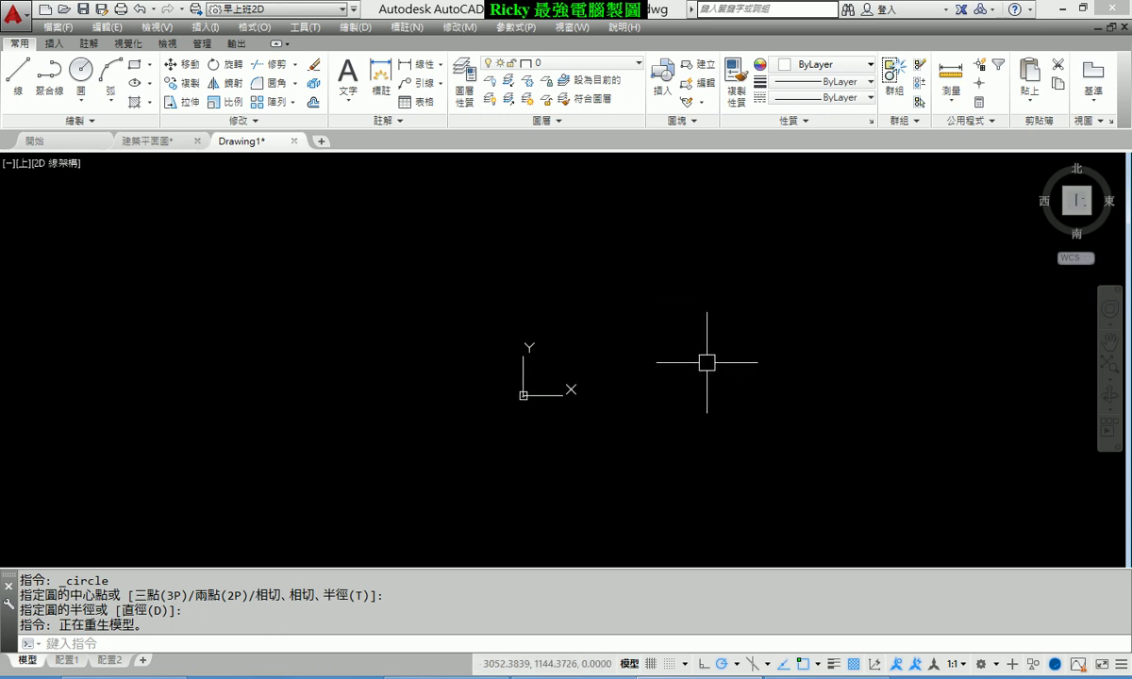
{"action": "scroll", "coordinate": [665, 288], "scroll_direction": "down", "scroll_amount": 2}
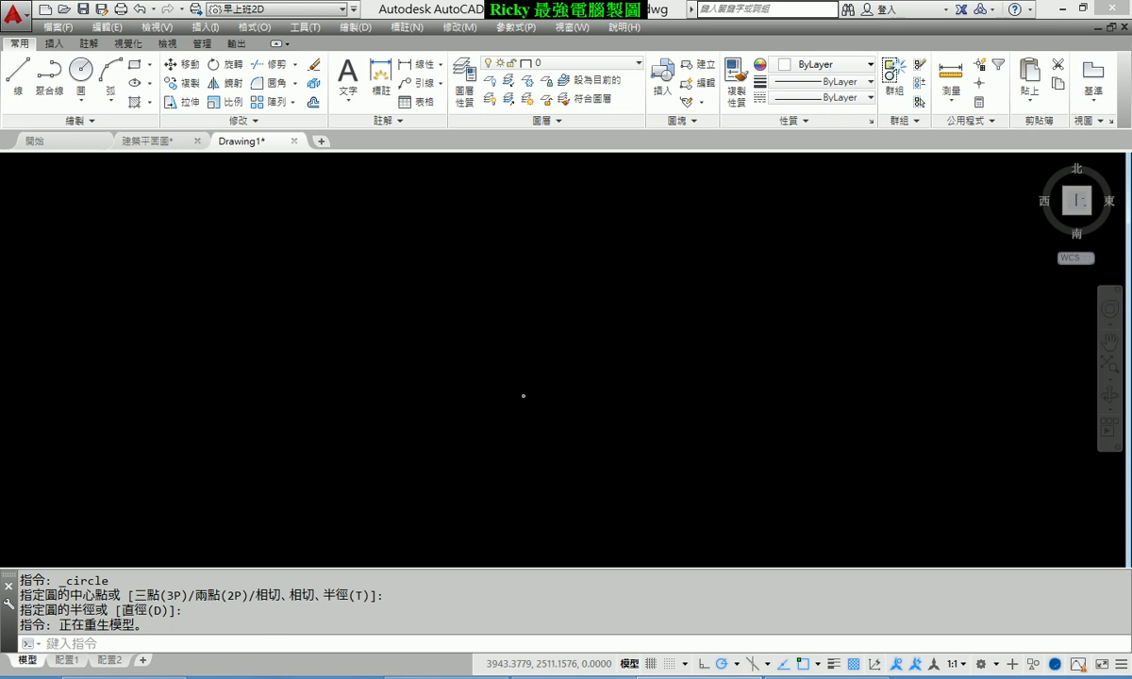
{"action": "middle_click", "coordinate": [673, 301]}
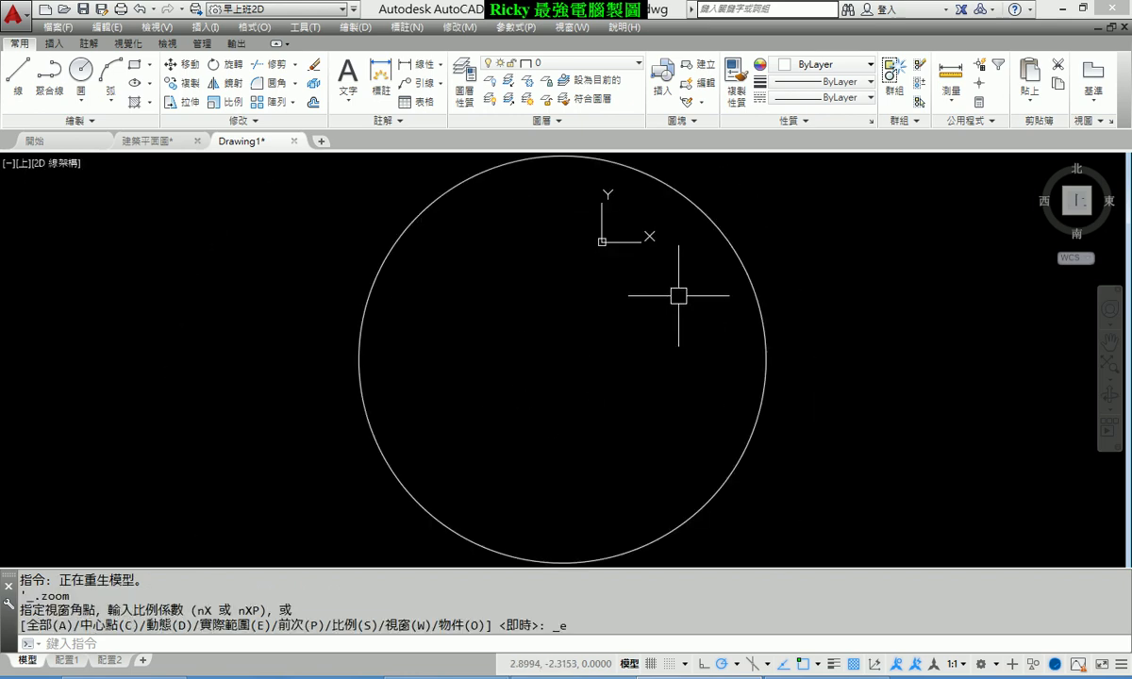
{"action": "scroll", "coordinate": [679, 295], "scroll_direction": "down", "scroll_amount": 5}
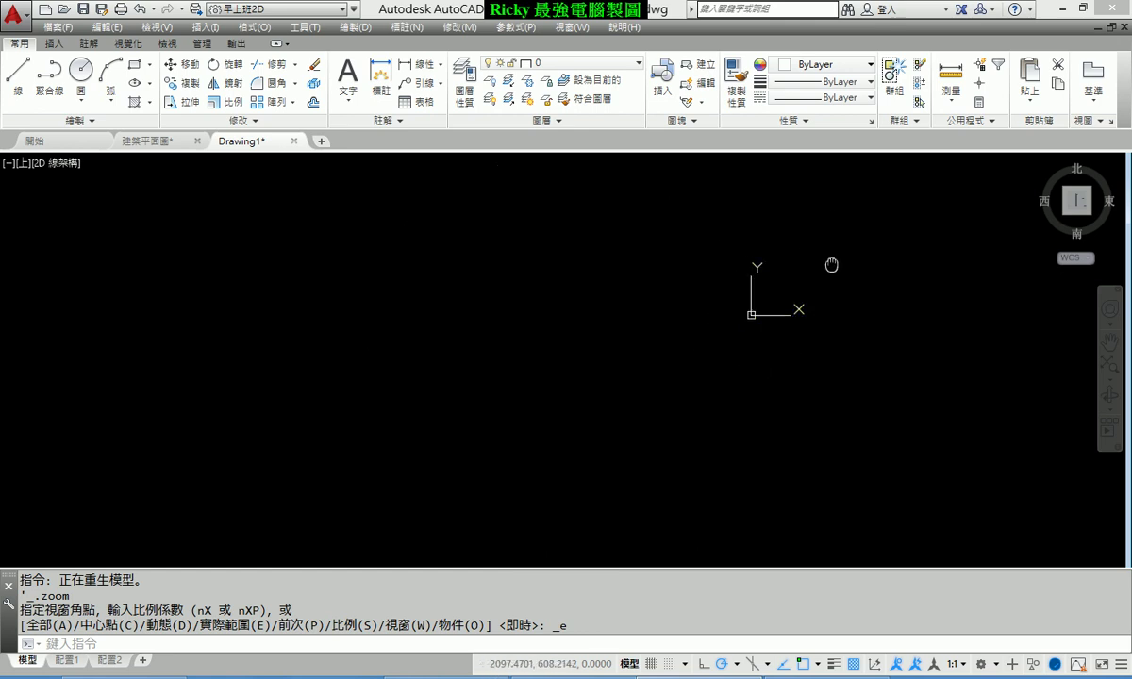
{"action": "middle_click", "coordinate": [773, 488]}
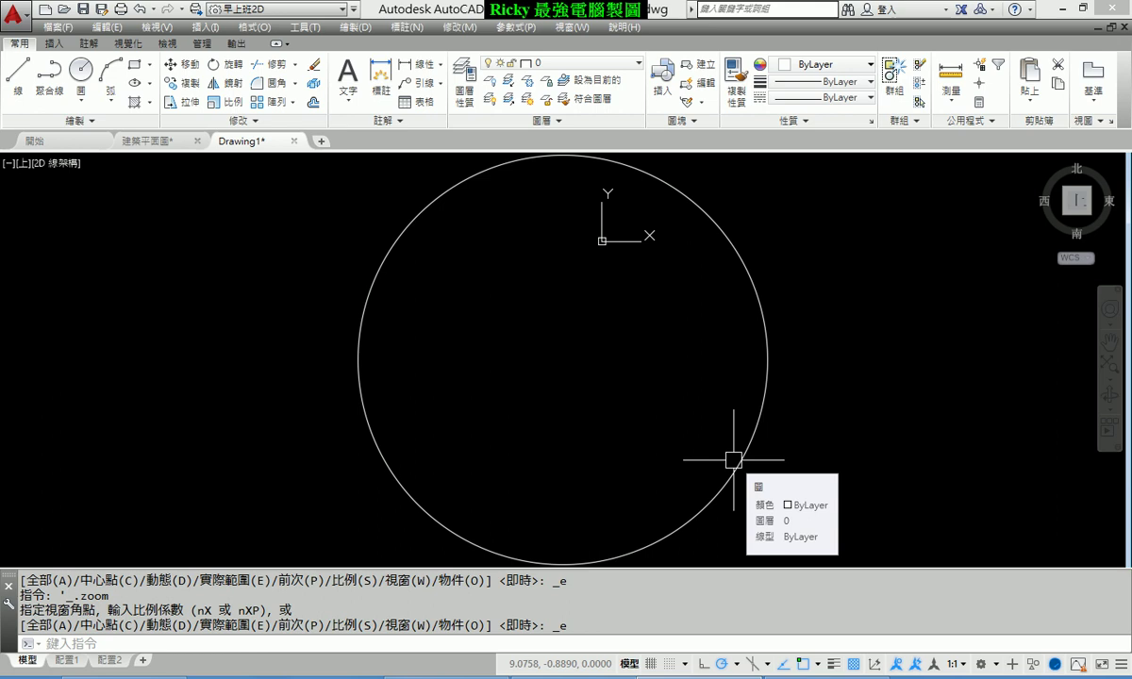
{"action": "mouse_move", "coordinate": [151, 141]}
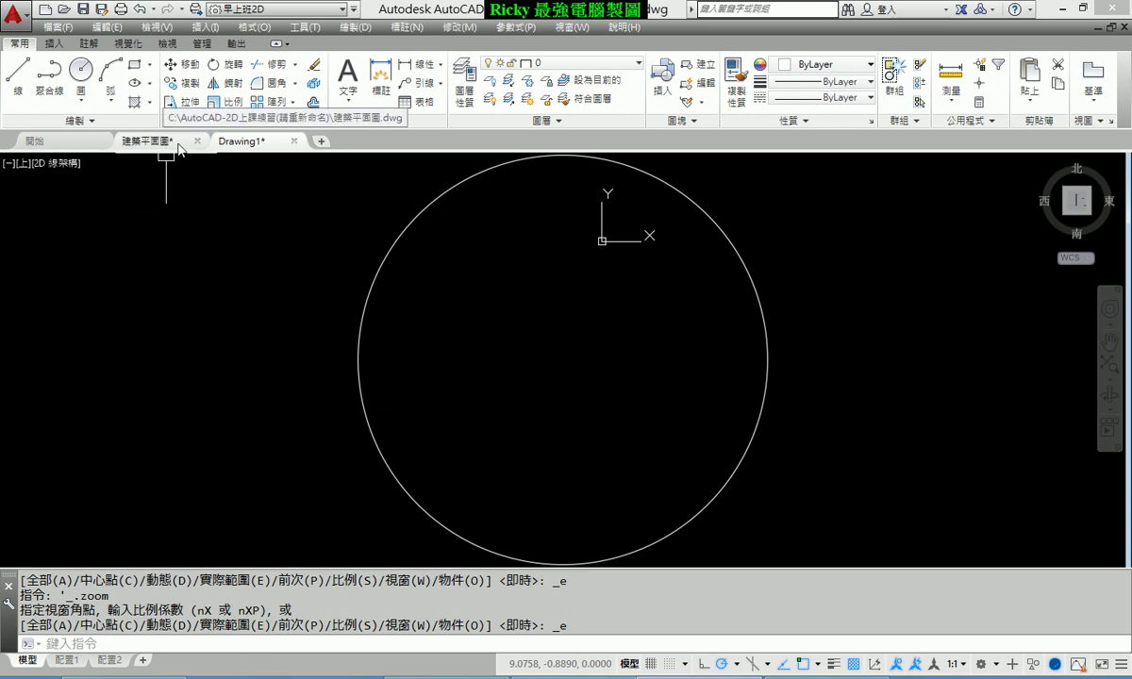
Return to the 建築平面圖 tab, Zoom Extents, then zoom toward the upper rooms and title block.
{"action": "left_click", "coordinate": [179, 149]}
{"action": "scroll", "coordinate": [611, 368], "scroll_direction": "down", "scroll_amount": 5}
{"action": "scroll", "coordinate": [611, 368], "scroll_direction": "up", "scroll_amount": 10}
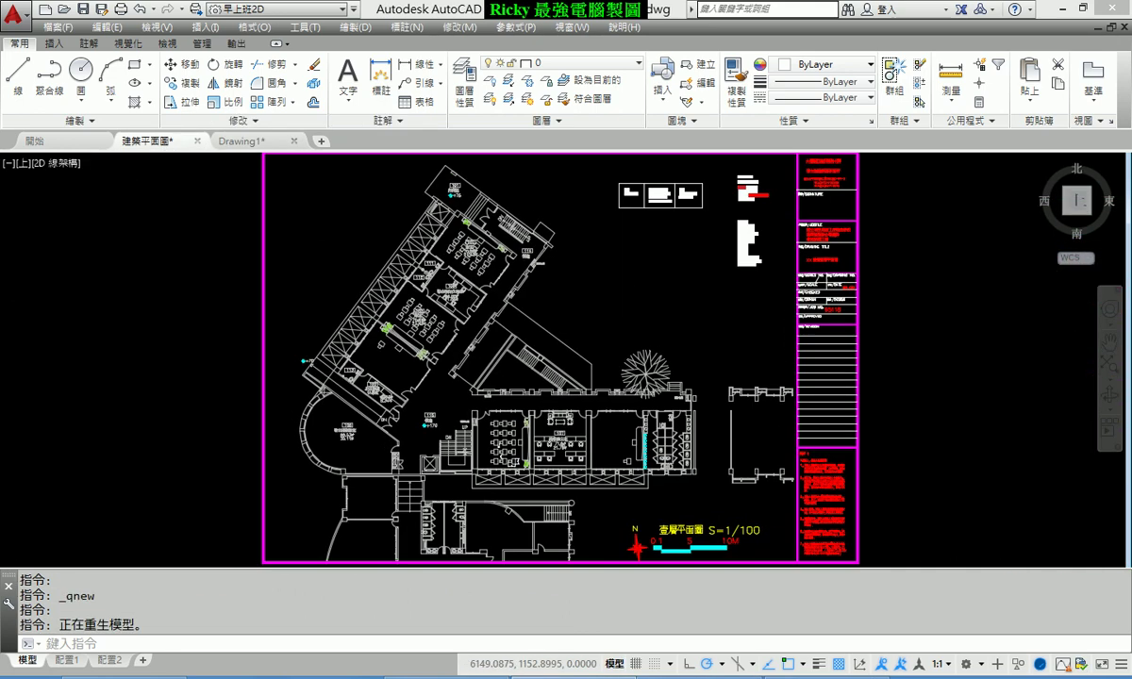
{"action": "middle_click", "coordinate": [606, 418]}
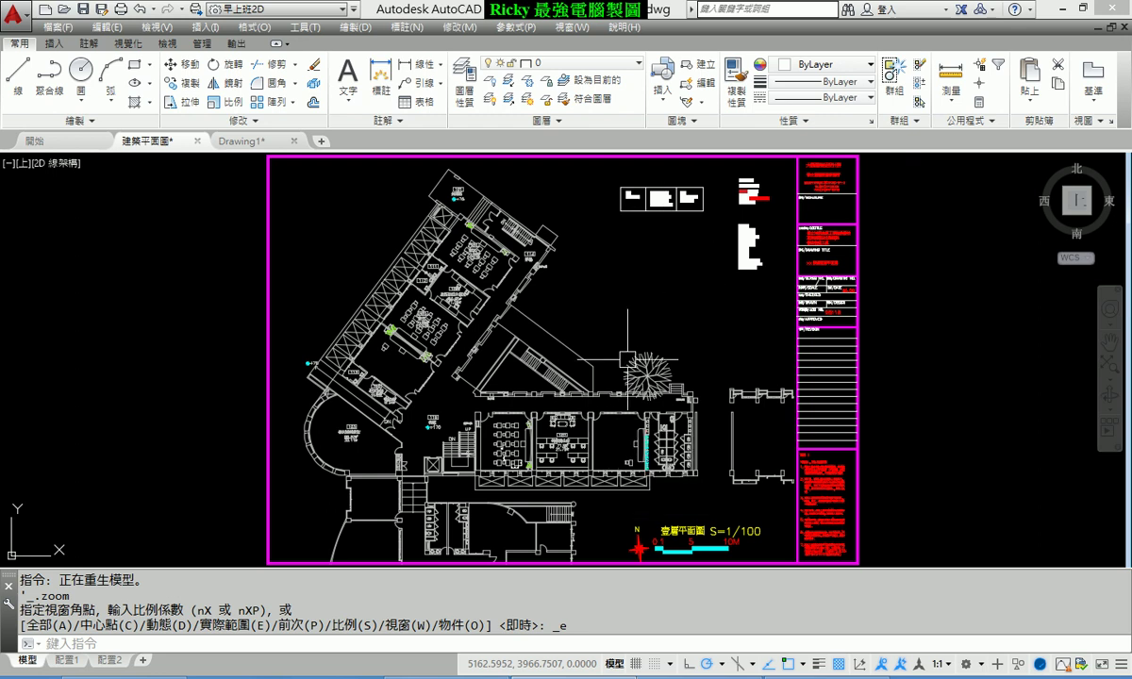
{"action": "mouse_move", "coordinate": [627, 358]}
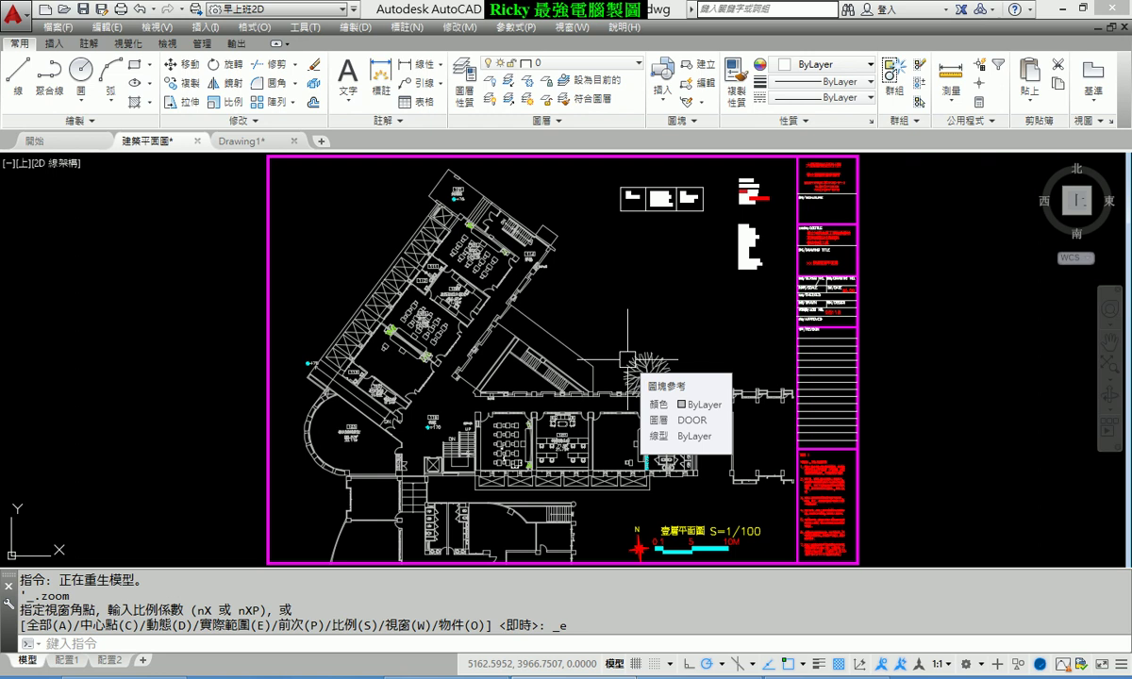
{"action": "scroll", "coordinate": [604, 330], "scroll_direction": "up", "scroll_amount": 1}
{"action": "scroll", "coordinate": [586, 314], "scroll_direction": "up", "scroll_amount": 2}
{"action": "scroll", "coordinate": [587, 275], "scroll_direction": "up", "scroll_amount": 3}
{"action": "scroll", "coordinate": [587, 276], "scroll_direction": "up", "scroll_amount": 2}
{"action": "scroll", "coordinate": [627, 342], "scroll_direction": "up", "scroll_amount": 1}
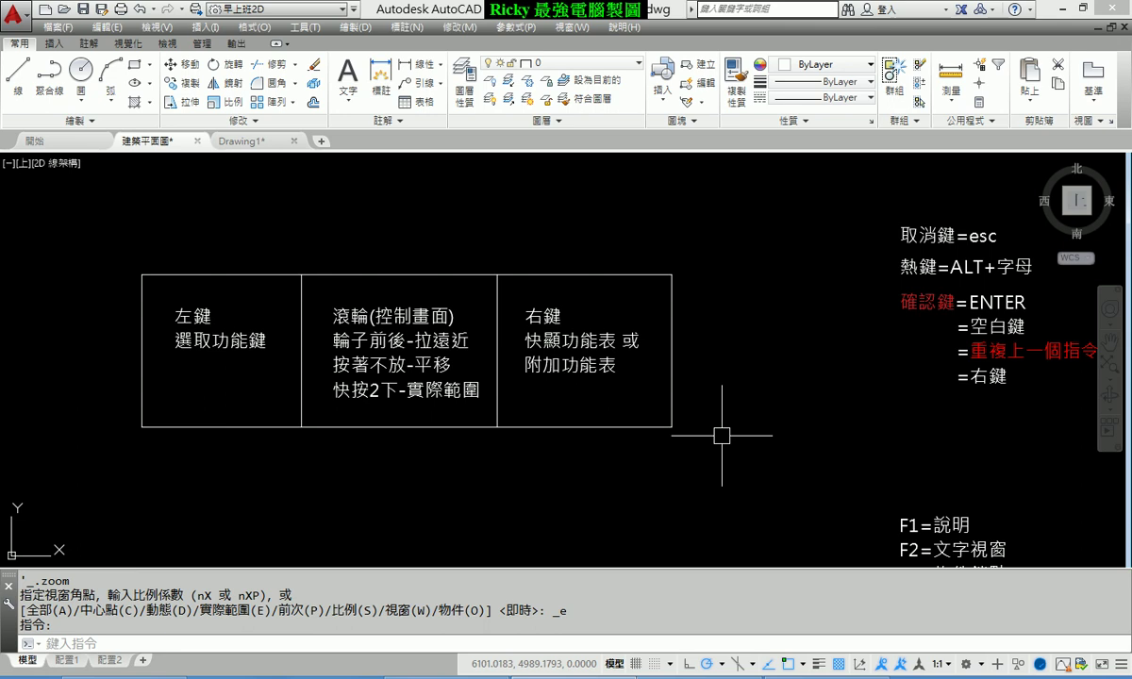
{"action": "scroll", "coordinate": [617, 441], "scroll_direction": "up", "scroll_amount": 1}
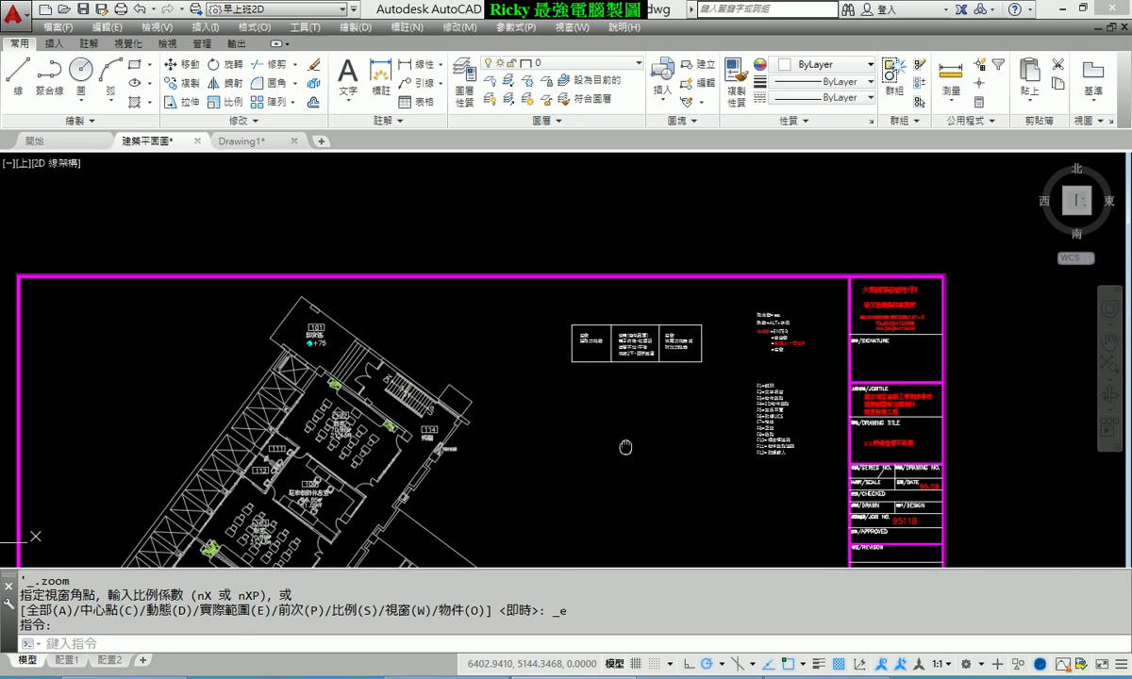
{"action": "scroll", "coordinate": [593, 388], "scroll_direction": "up", "scroll_amount": 2}
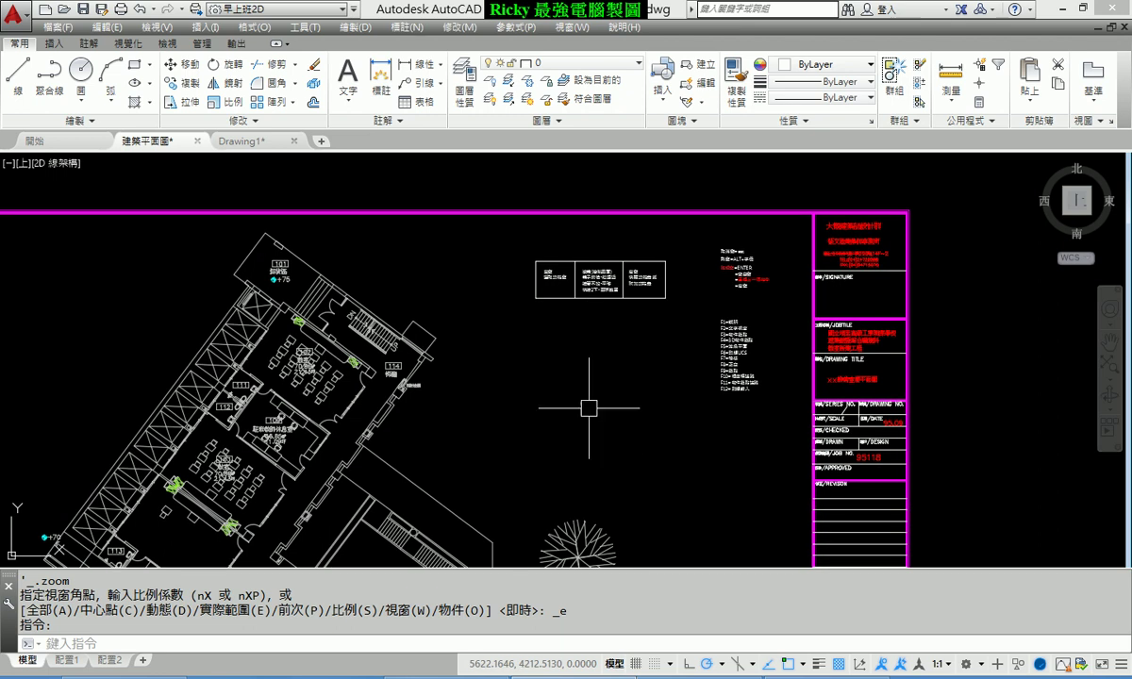
Show the right-click menus of the drawing area, file tabs, ViewCube and ribbon.
{"action": "right_click", "coordinate": [565, 418]}
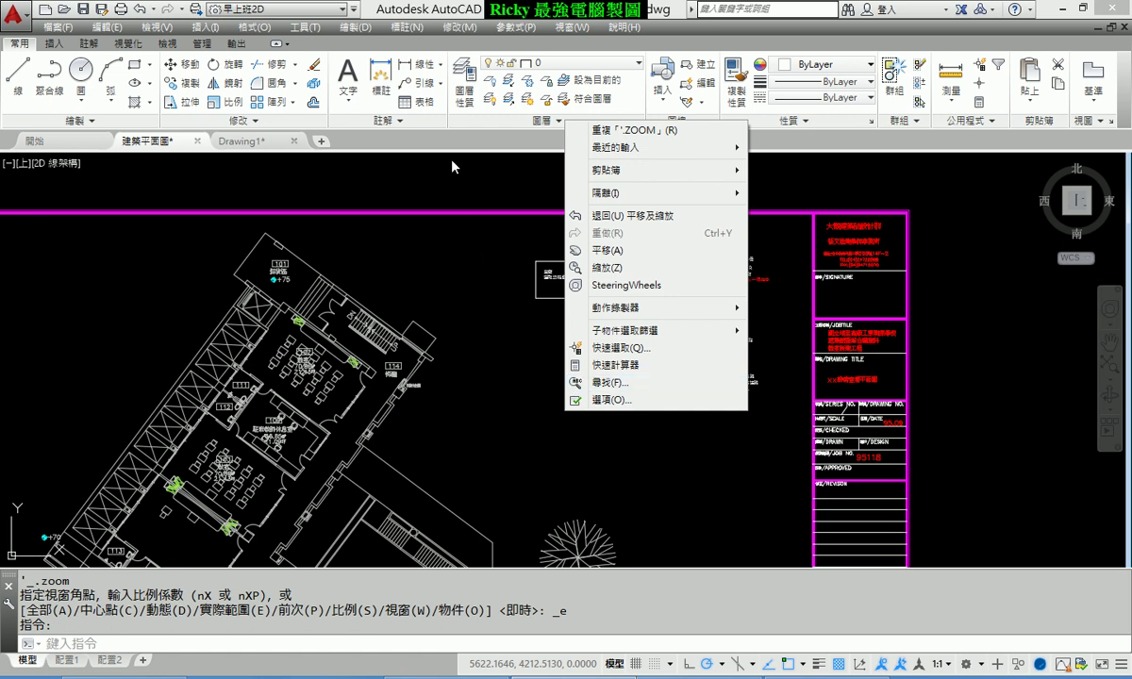
{"action": "right_click", "coordinate": [529, 396]}
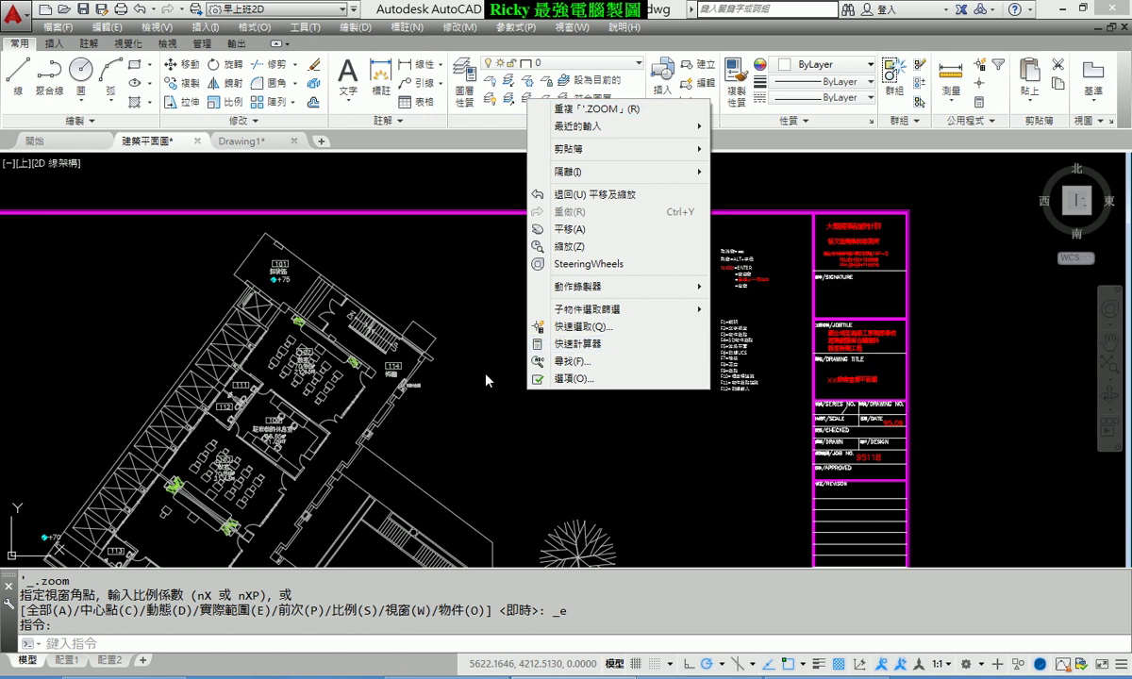
{"action": "right_click", "coordinate": [405, 146]}
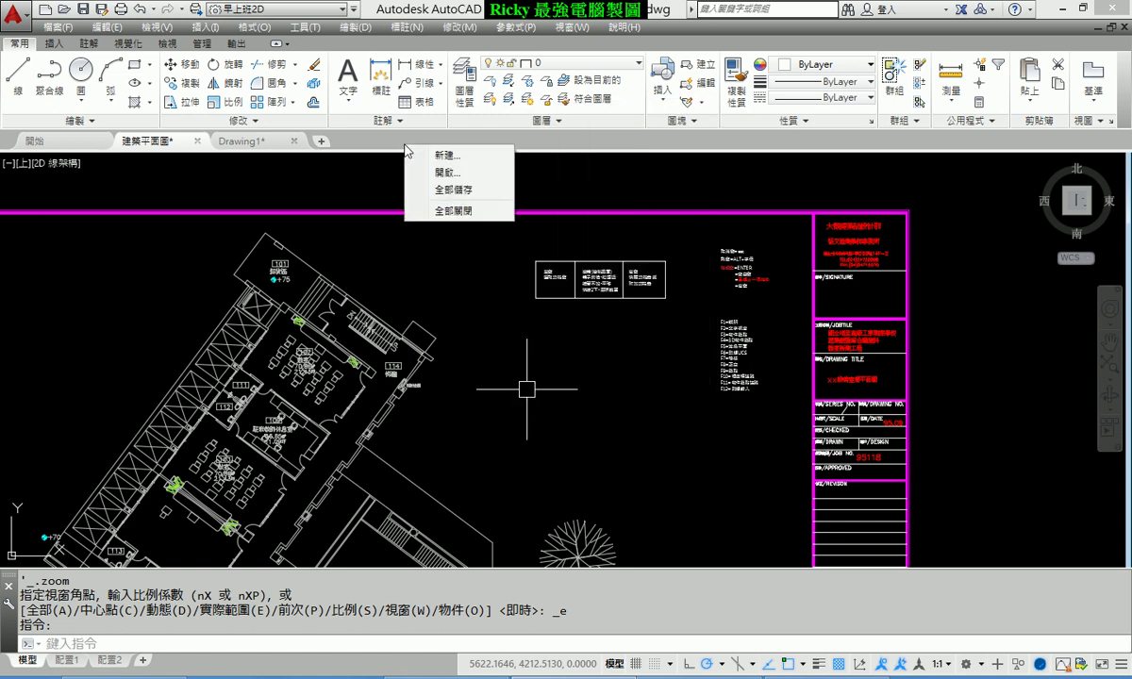
{"action": "right_click", "coordinate": [256, 143]}
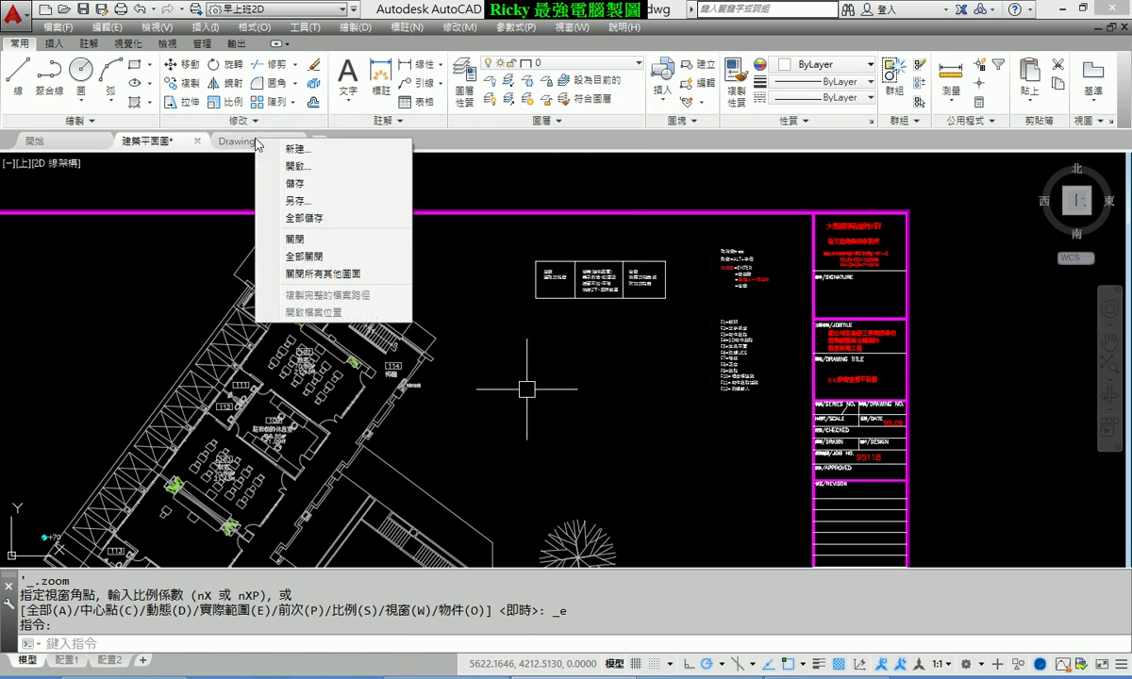
{"action": "right_click", "coordinate": [1082, 200]}
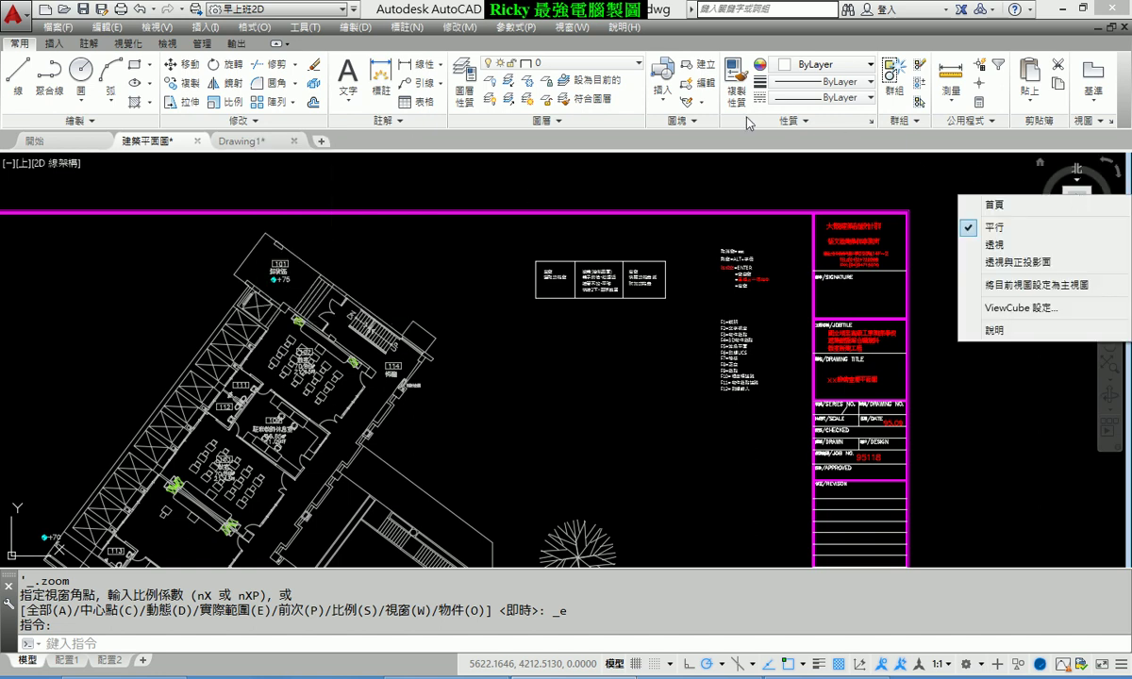
{"action": "right_click", "coordinate": [641, 94]}
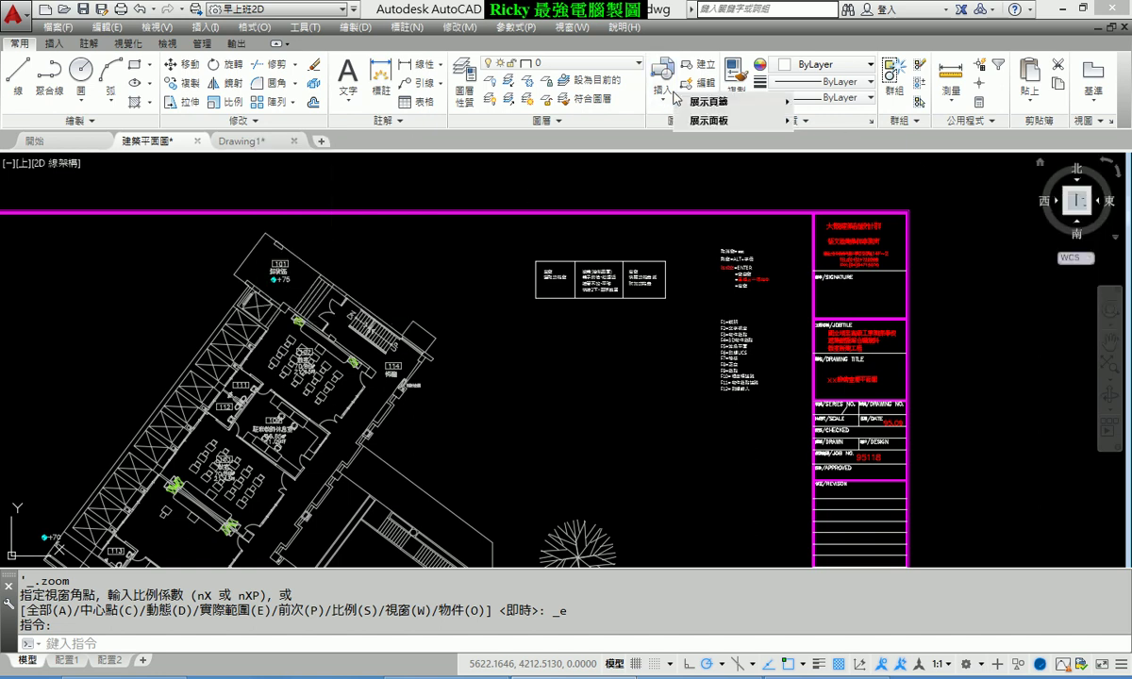
{"action": "right_click", "coordinate": [634, 43]}
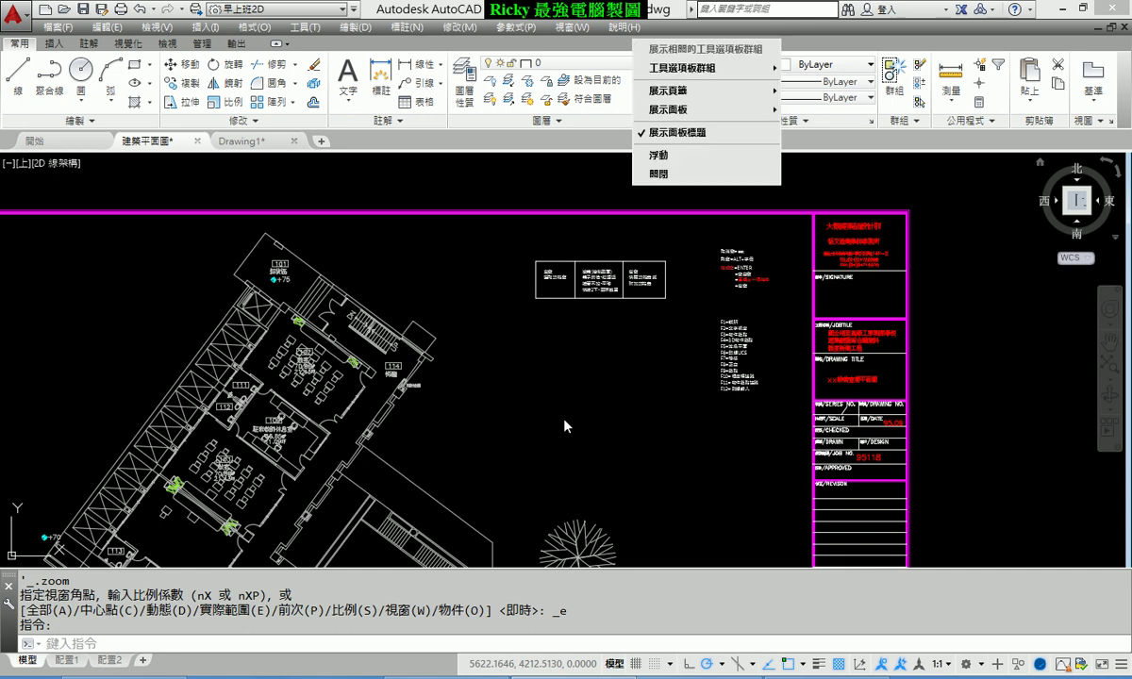
Show the command line, polar, object snap tracking and isometric menus, then zoom into the legend.
{"action": "right_click", "coordinate": [620, 595]}
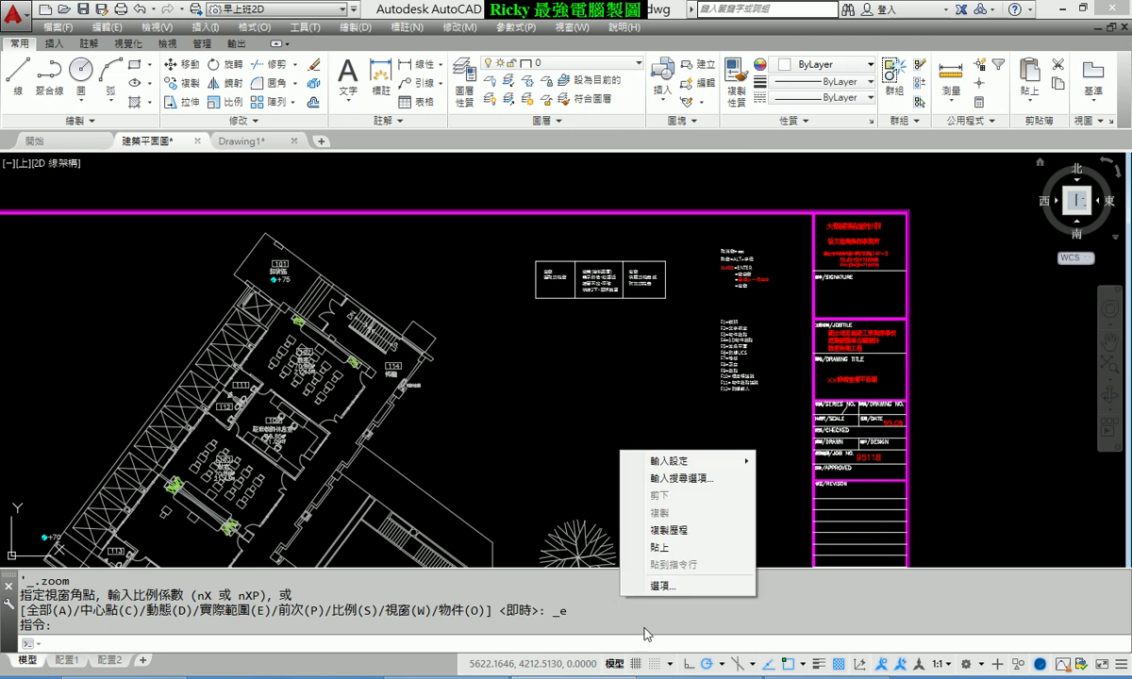
{"action": "right_click", "coordinate": [710, 664]}
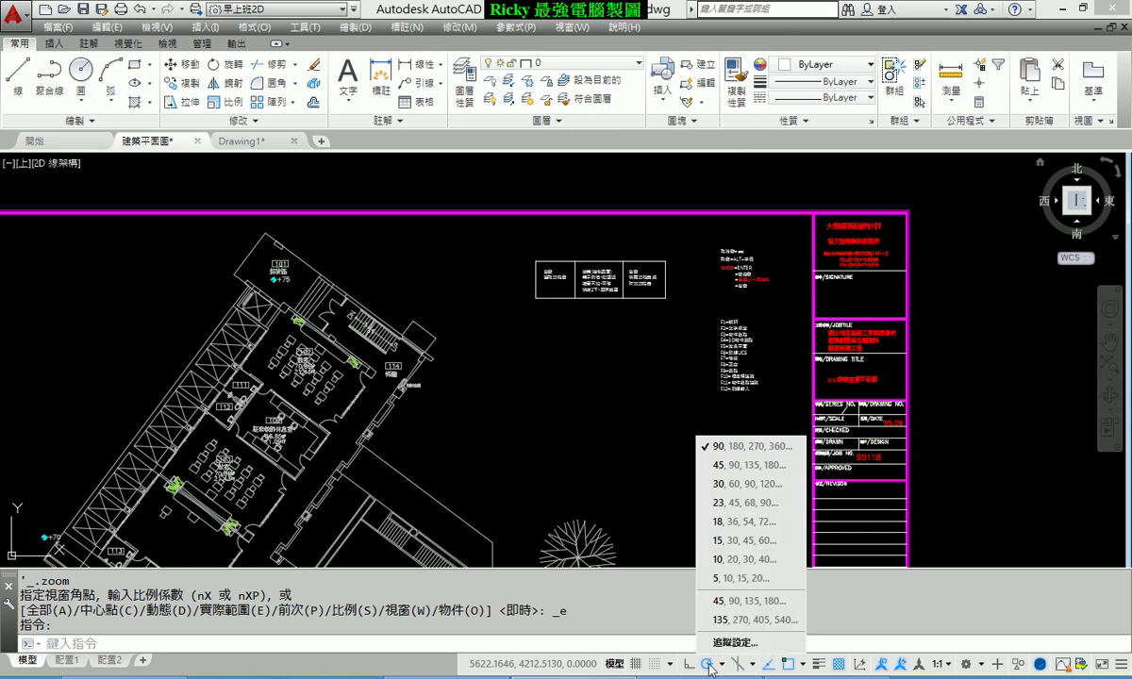
{"action": "right_click", "coordinate": [788, 666]}
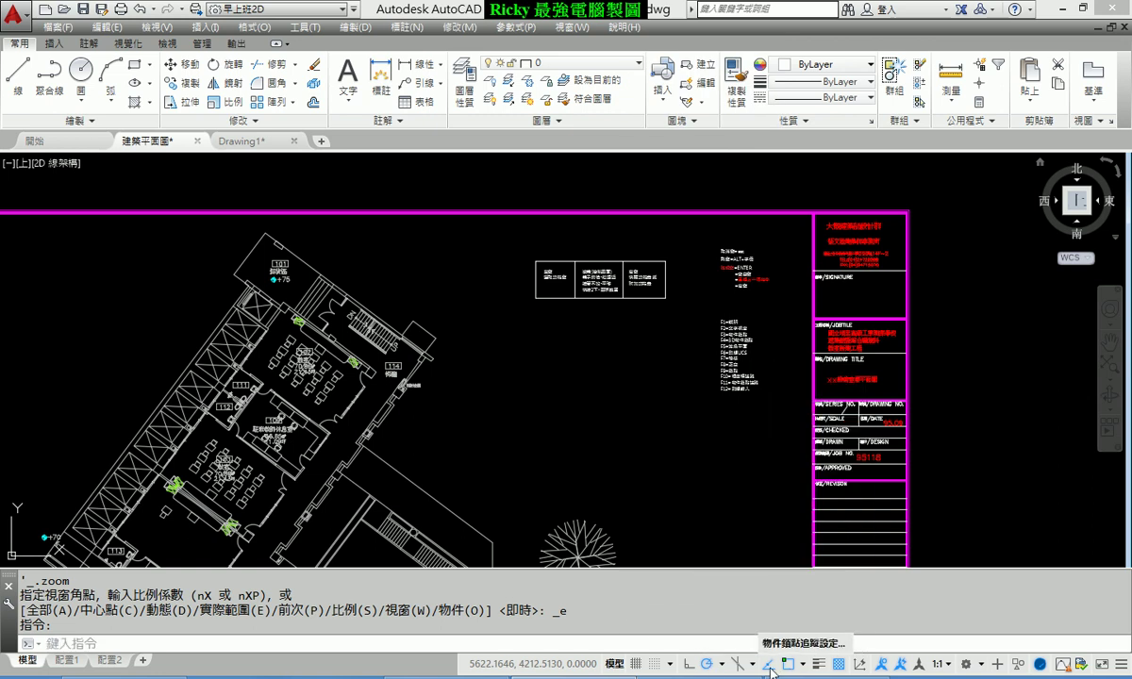
{"action": "left_click", "coordinate": [753, 665]}
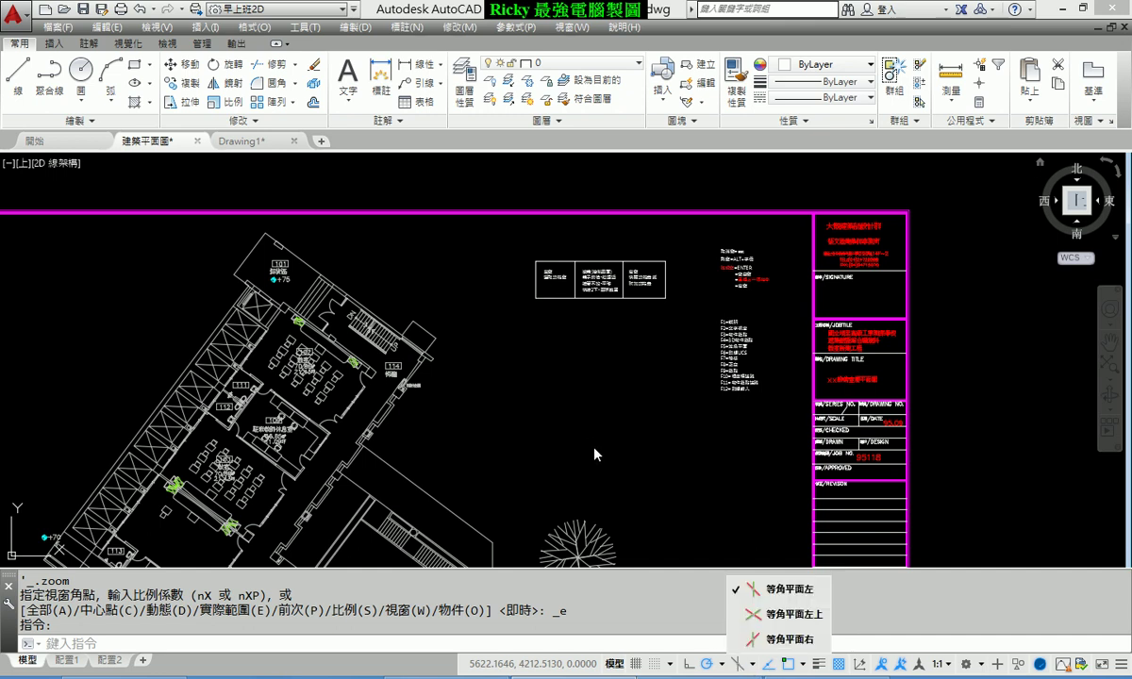
{"action": "scroll", "coordinate": [670, 250], "scroll_direction": "up", "scroll_amount": 5}
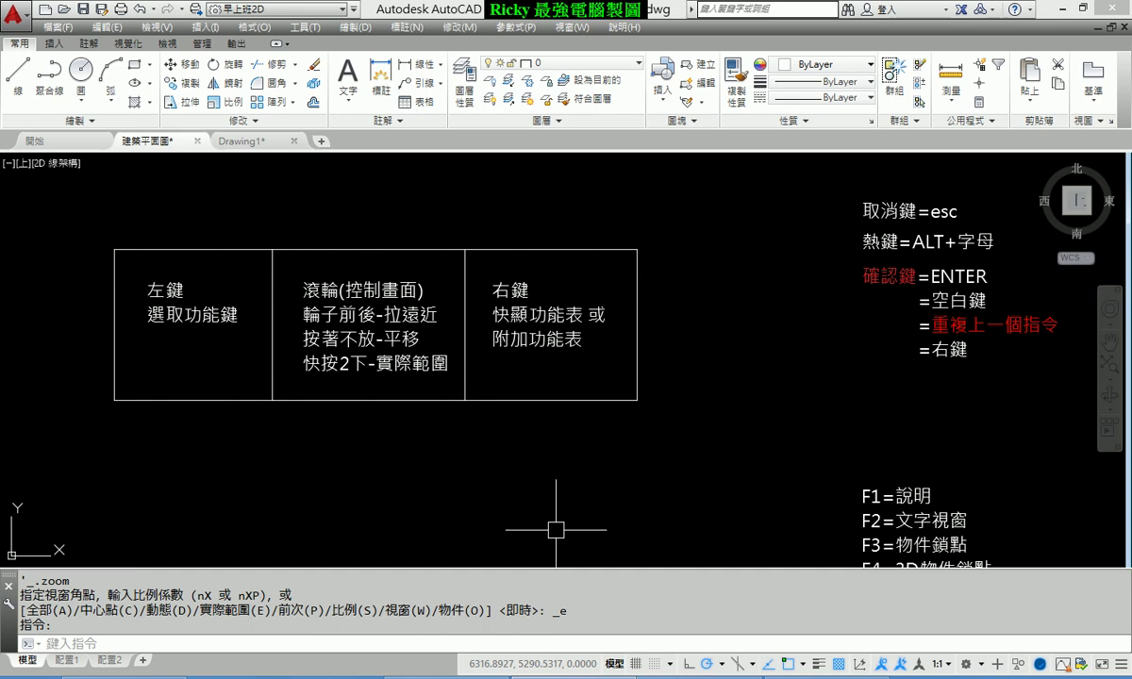
Zoom out on the floor plan and pan up-right until the lower rooms and restrooms show.
{"action": "scroll", "coordinate": [567, 481], "scroll_direction": "down", "scroll_amount": 2}
{"action": "scroll", "coordinate": [543, 443], "scroll_direction": "down", "scroll_amount": 1}
{"action": "scroll", "coordinate": [506, 425], "scroll_direction": "down", "scroll_amount": 1}
{"action": "scroll", "coordinate": [557, 368], "scroll_direction": "down", "scroll_amount": 1}
{"action": "middle_click_drag", "start_coordinate": [585, 329], "coordinate": [632, 284]}
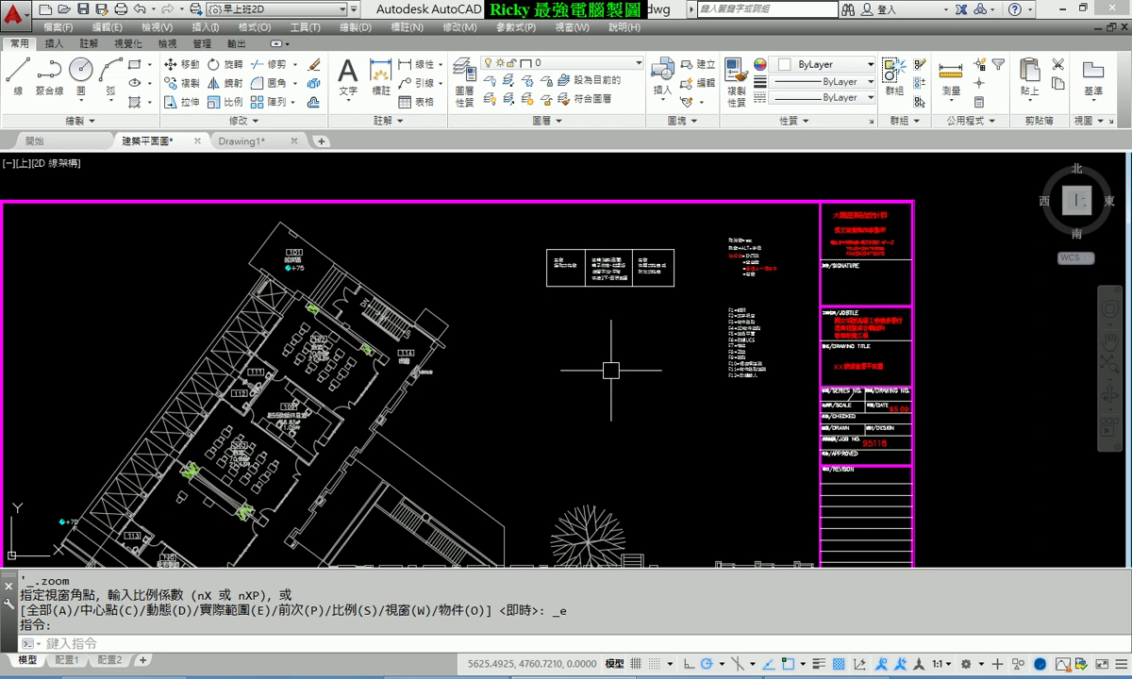
{"action": "middle_click_drag", "start_coordinate": [563, 359], "coordinate": [606, 309]}
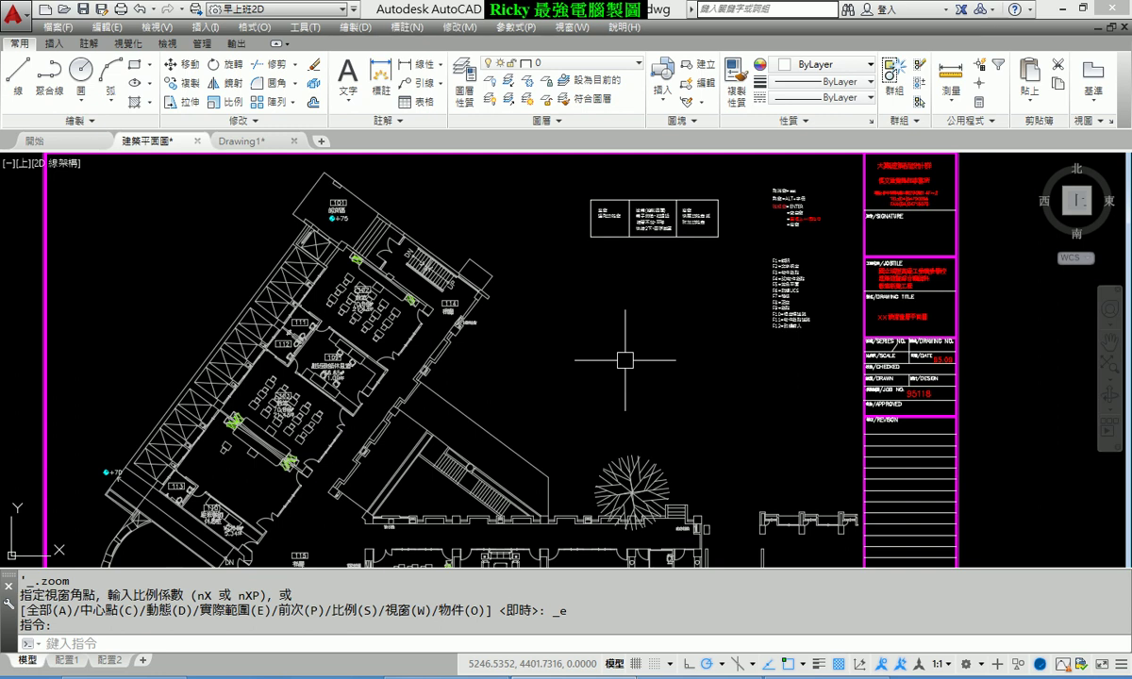
{"action": "middle_click_drag", "start_coordinate": [595, 379], "coordinate": [498, 249]}
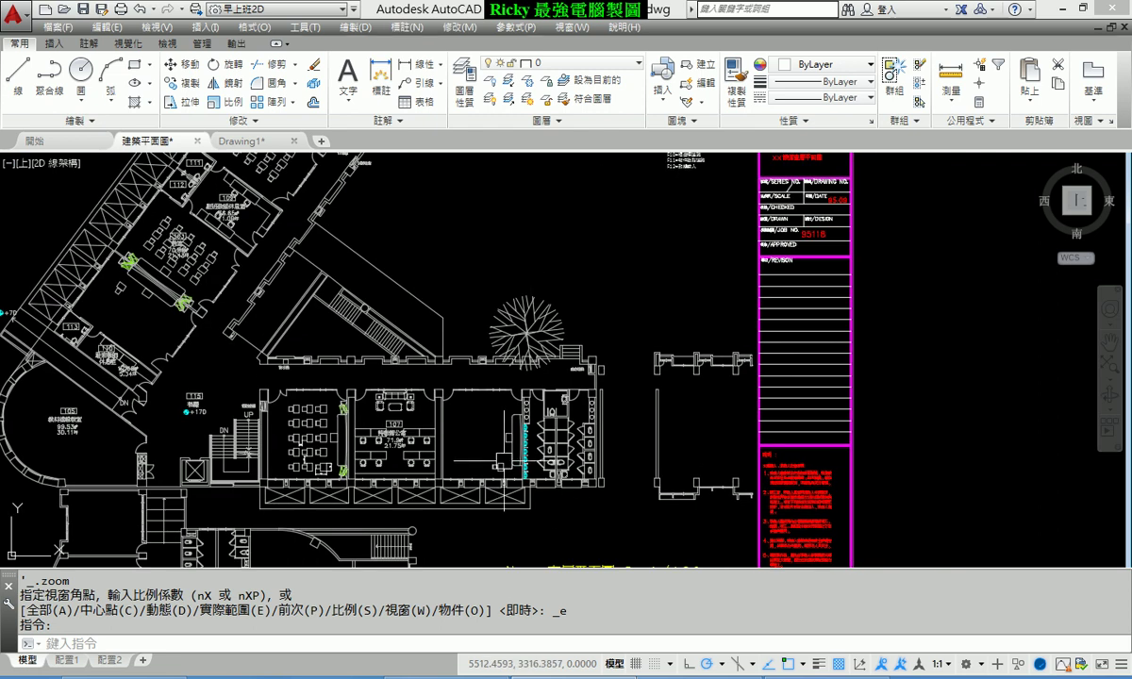
Zoom in on the restrooms and slide the toilet detail right to centre it.
{"action": "scroll", "coordinate": [570, 426], "scroll_direction": "up", "scroll_amount": 2}
{"action": "scroll", "coordinate": [566, 425], "scroll_direction": "up", "scroll_amount": 5}
{"action": "scroll", "coordinate": [528, 405], "scroll_direction": "up", "scroll_amount": 3}
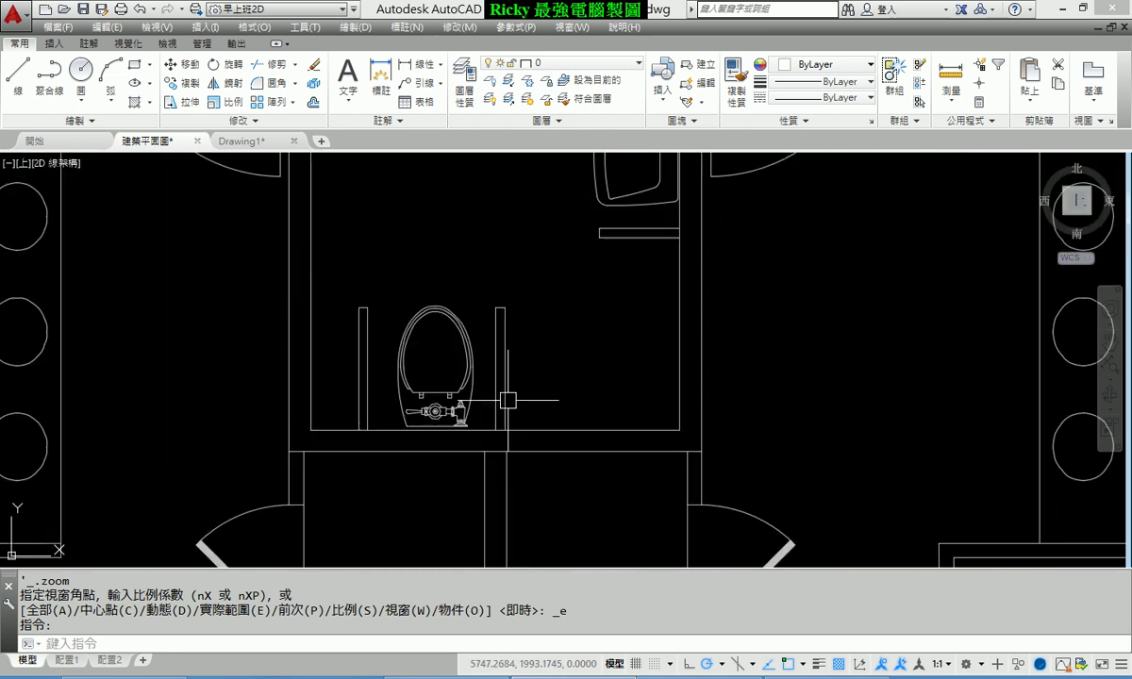
{"action": "scroll", "coordinate": [547, 415], "scroll_direction": "up", "scroll_amount": 2}
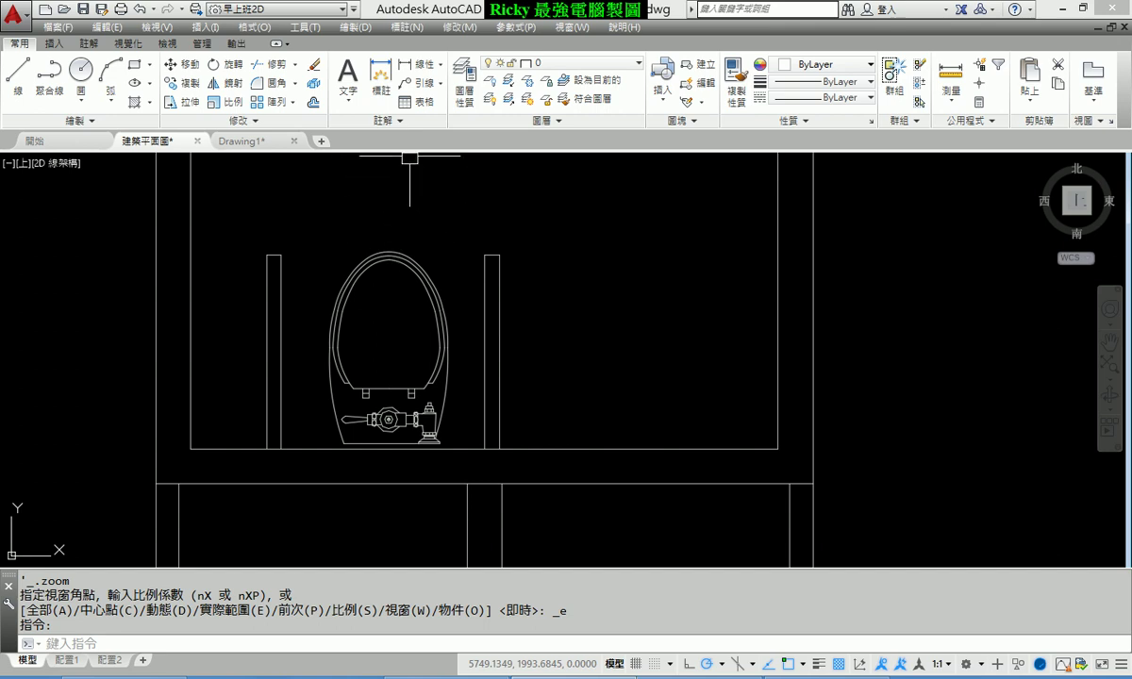
{"action": "left_click", "coordinate": [462, 501]}
{"action": "left_click", "coordinate": [380, 482]}
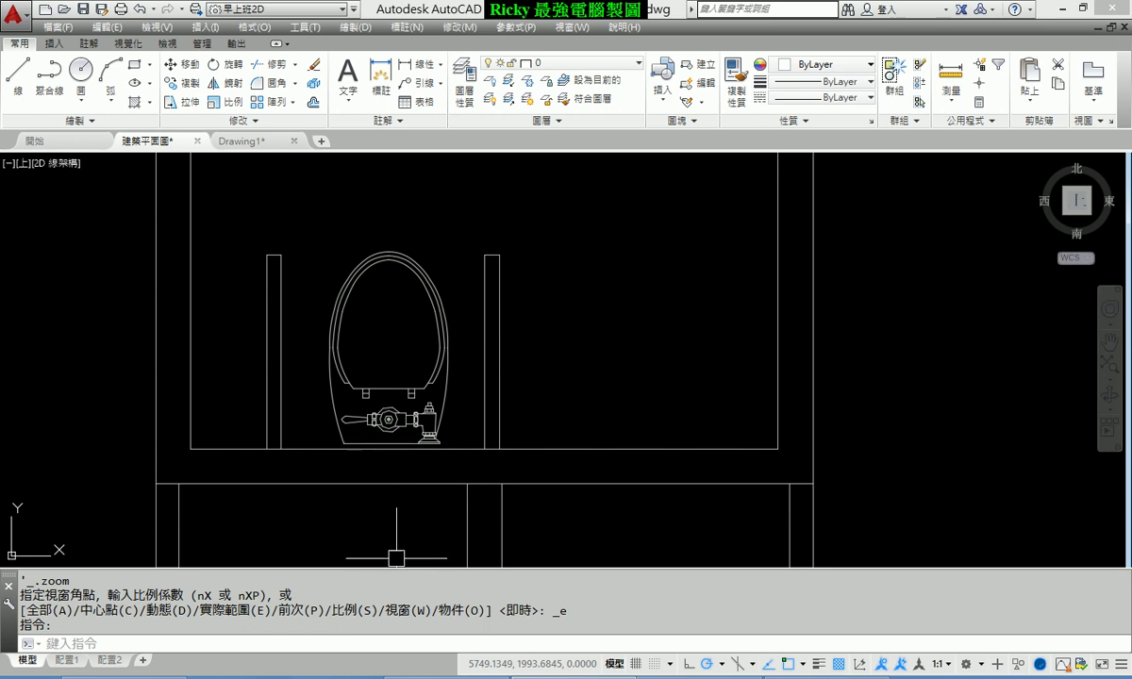
{"action": "middle_click_drag", "start_coordinate": [481, 349], "coordinate": [534, 350]}
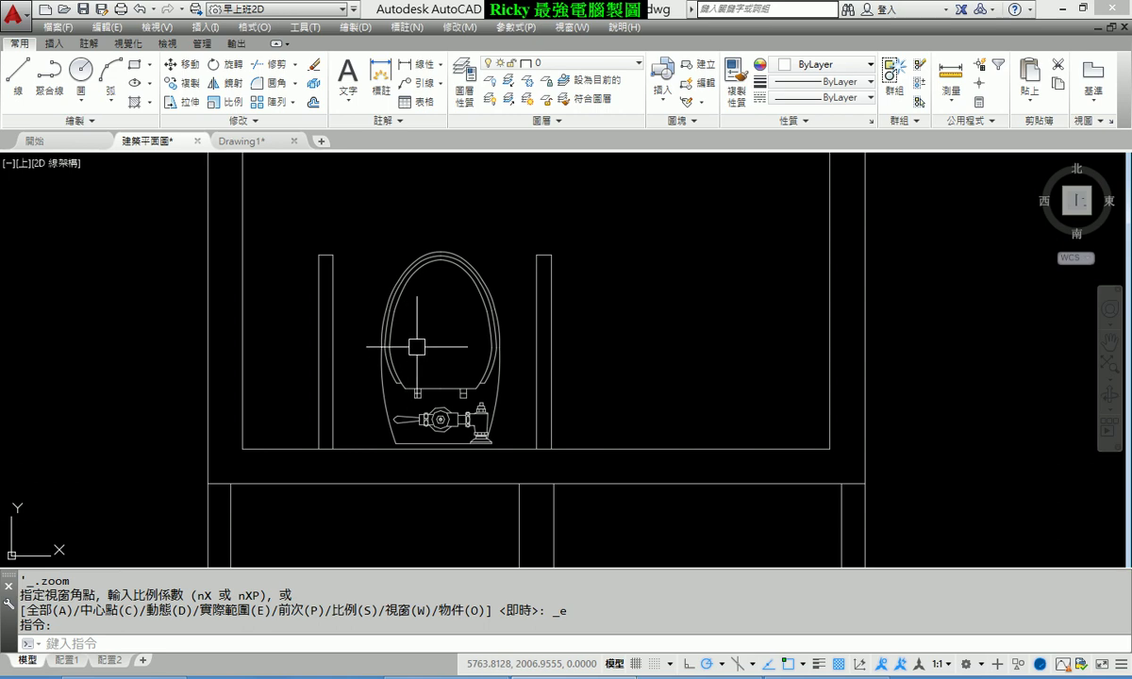
{"action": "middle_click_drag", "start_coordinate": [417, 347], "coordinate": [484, 344]}
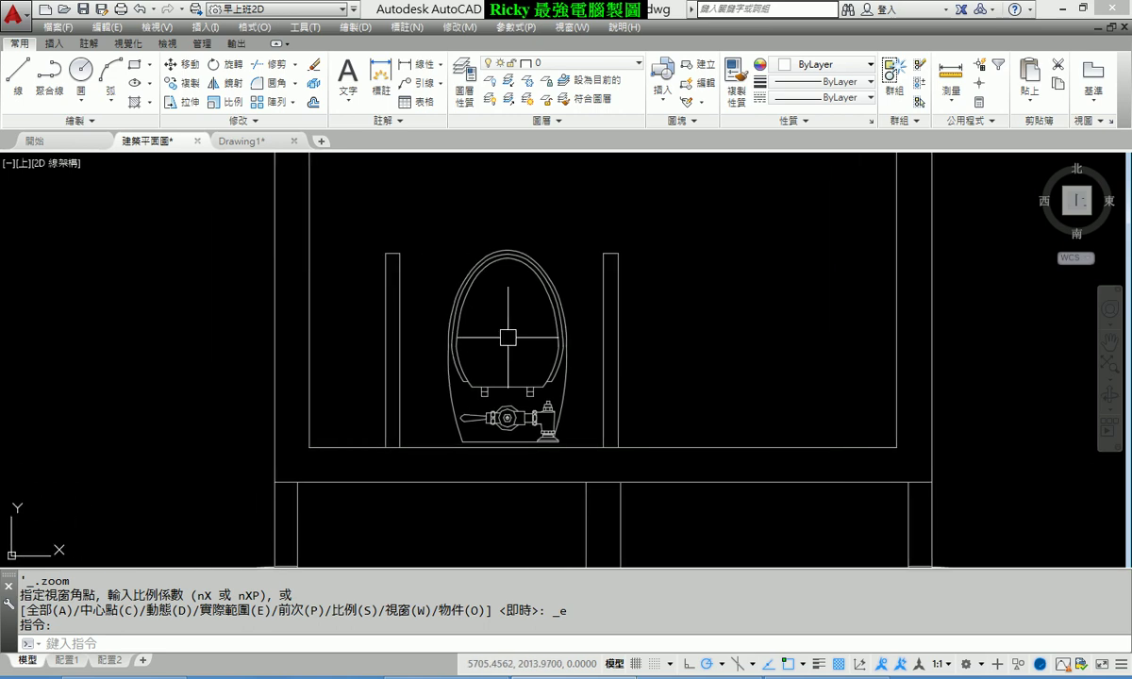
Fine-tune the wheel zoom so the toilet, side walls and floor line all fit.
{"action": "scroll", "coordinate": [508, 336], "scroll_direction": "up", "scroll_amount": 4}
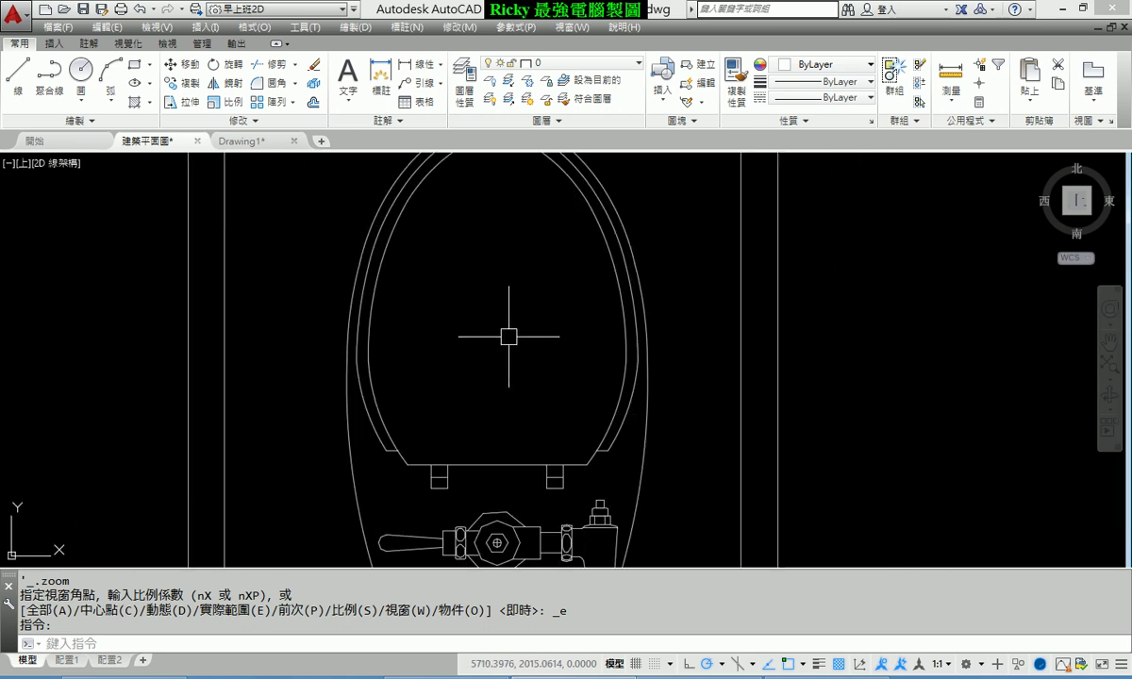
{"action": "scroll", "coordinate": [509, 337], "scroll_direction": "down", "scroll_amount": 2}
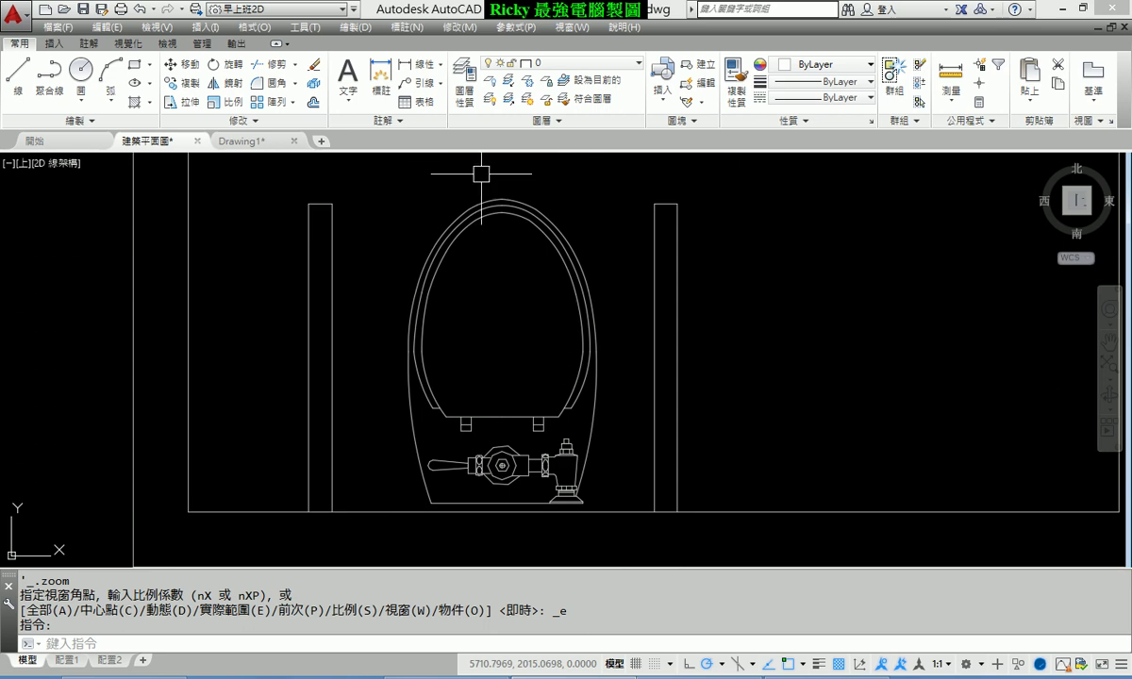
{"action": "scroll", "coordinate": [506, 329], "scroll_direction": "up", "scroll_amount": 2}
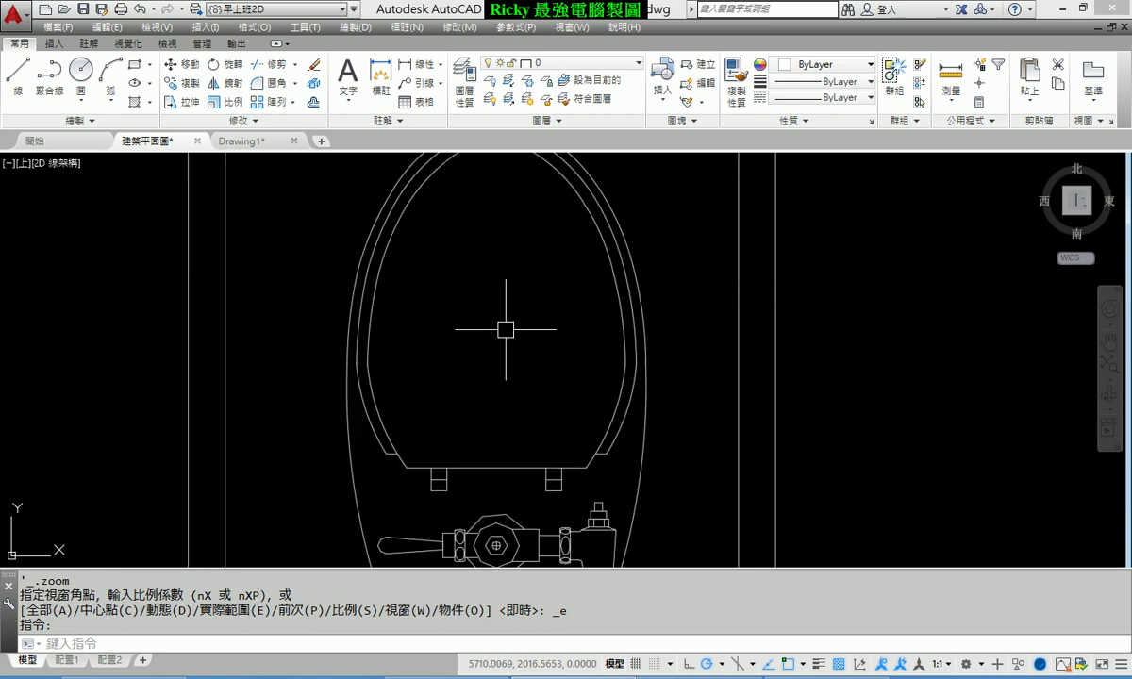
{"action": "scroll", "coordinate": [505, 330], "scroll_direction": "down", "scroll_amount": 2}
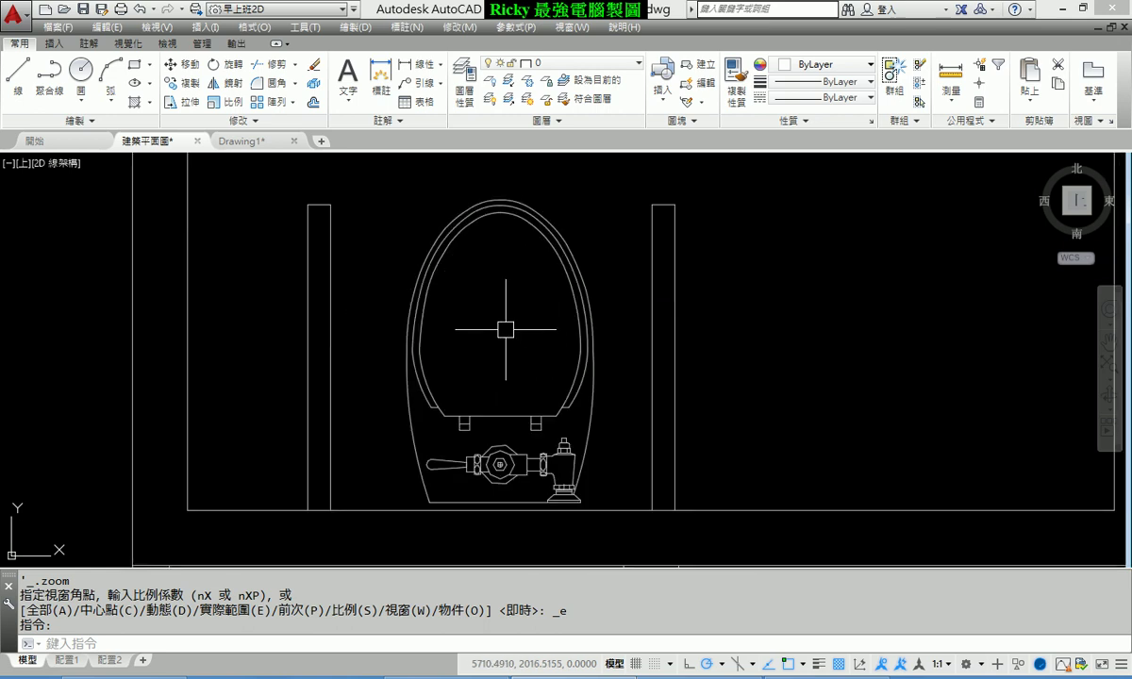
{"action": "scroll", "coordinate": [505, 329], "scroll_direction": "up", "scroll_amount": 2}
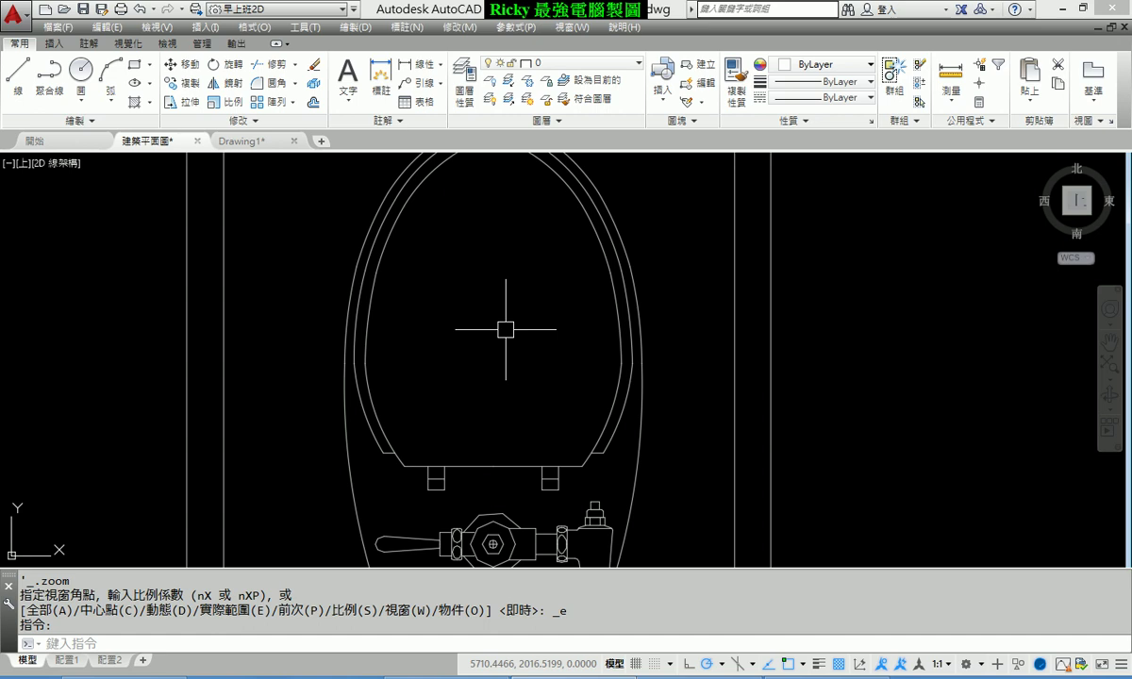
{"action": "scroll", "coordinate": [506, 329], "scroll_direction": "down", "scroll_amount": 2}
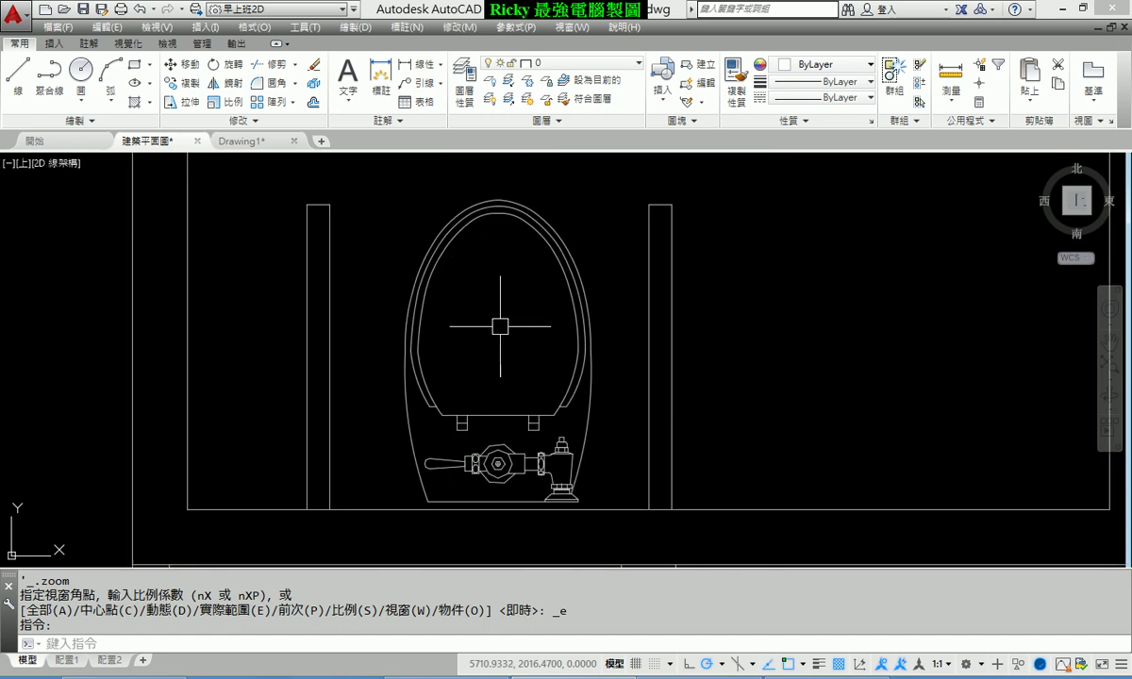
Use realtime Zoom from the right-click menu to enlarge the toilet bowl.
{"action": "right_click", "coordinate": [500, 326]}
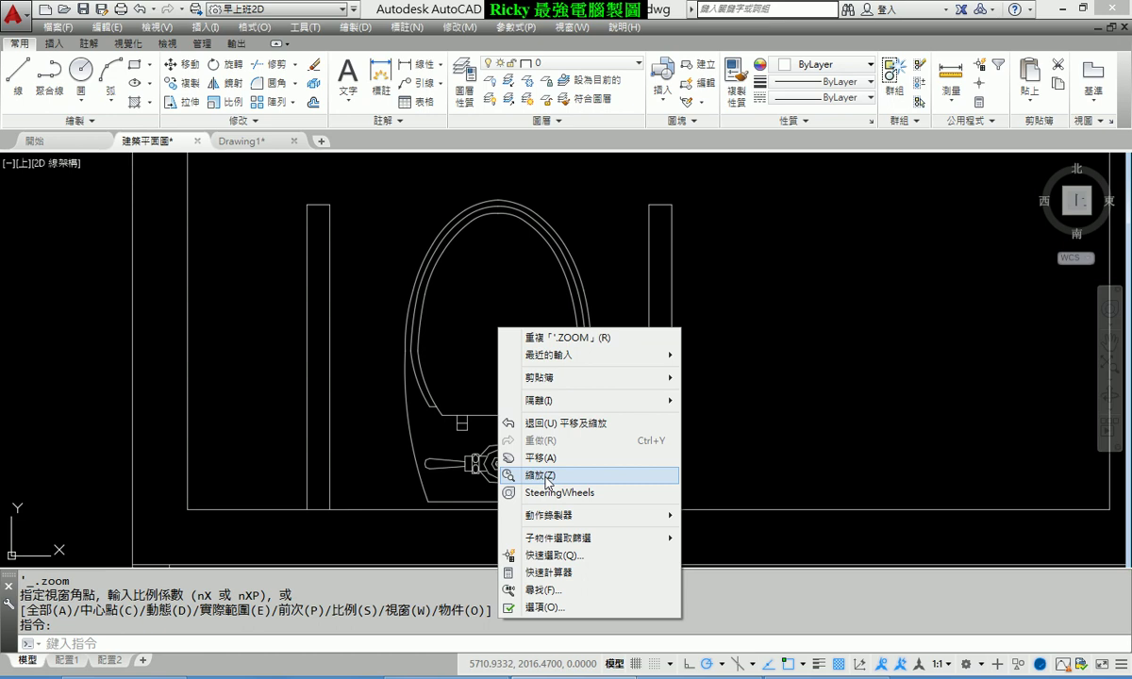
{"action": "left_click", "coordinate": [542, 475]}
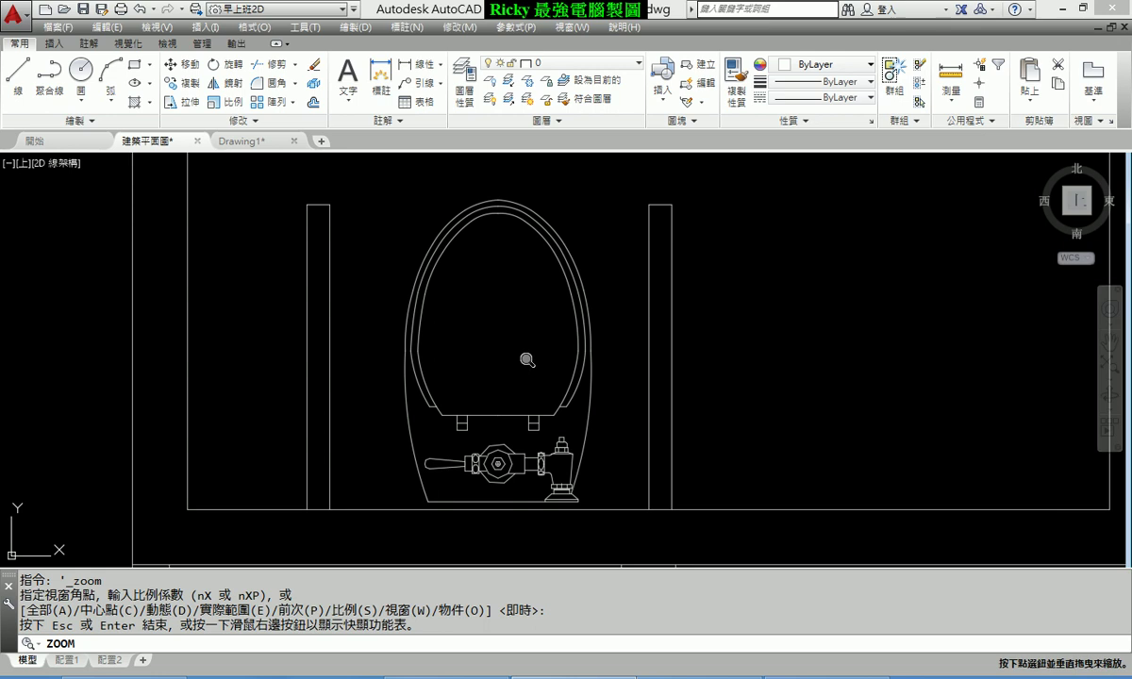
{"action": "mouse_move", "coordinate": [527, 346]}
{"action": "left_mouse_down"}
{"action": "mouse_move", "coordinate": [510, 266]}
{"action": "mouse_move", "coordinate": [515, 319]}
{"action": "left_mouse_up"}
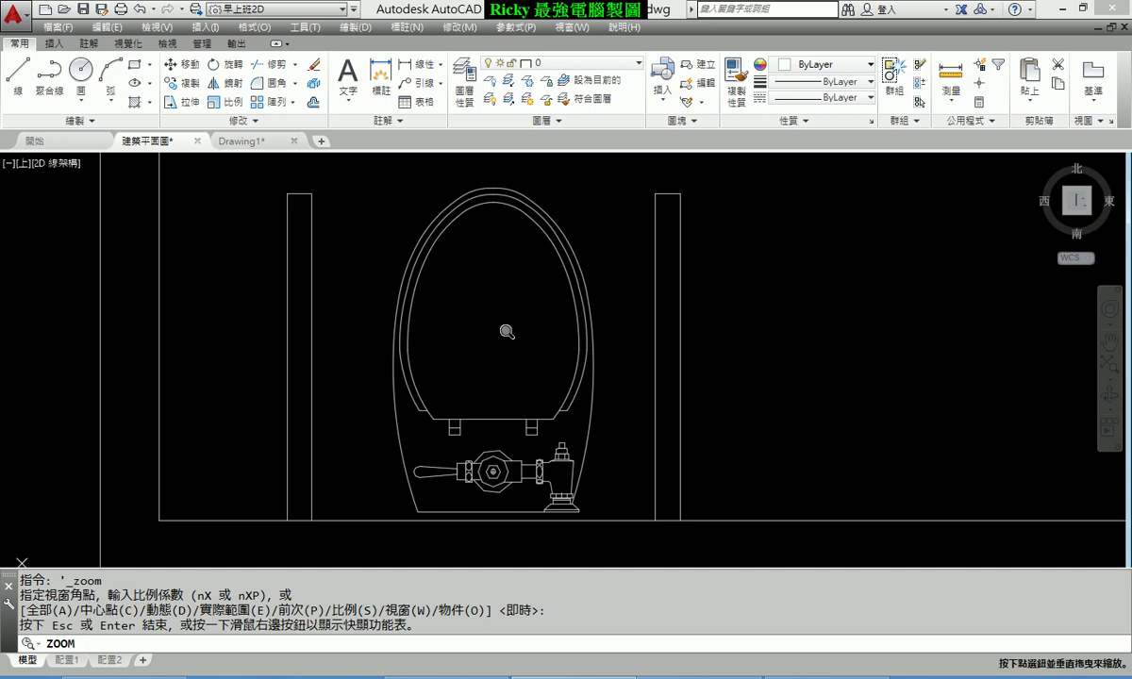
{"action": "left_click_drag", "start_coordinate": [507, 331], "coordinate": [511, 285]}
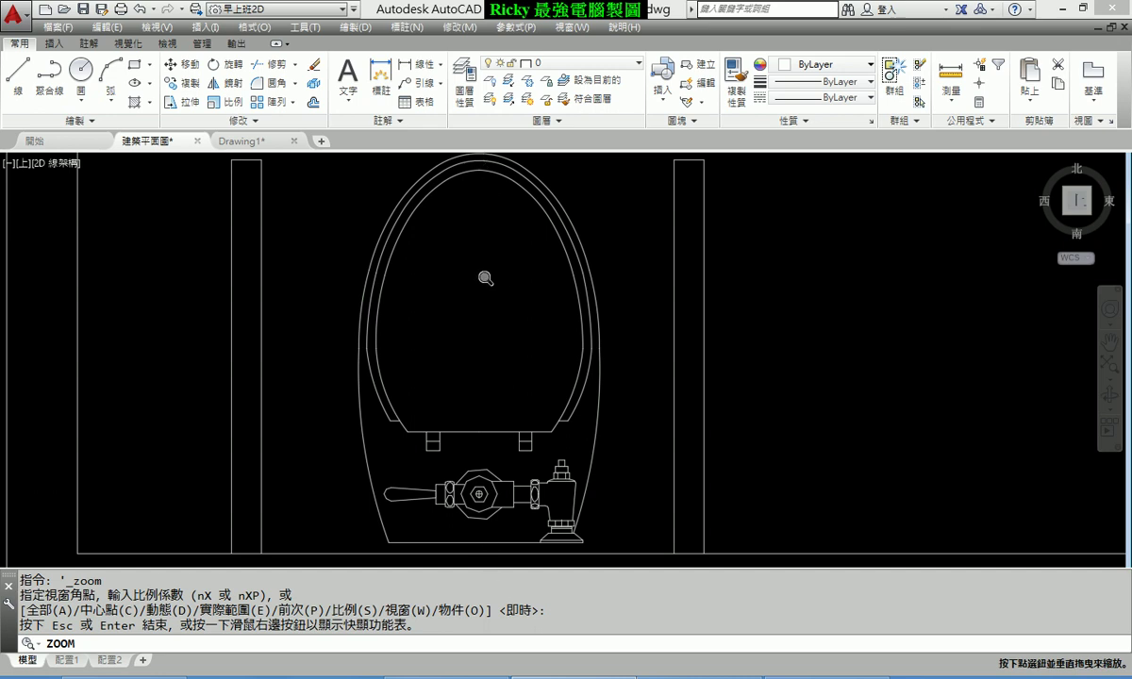
Shift the view slightly right and down, enlarge the toilet a bit more, then exit realtime zoom.
{"action": "middle_click_drag", "start_coordinate": [486, 278], "coordinate": [498, 291]}
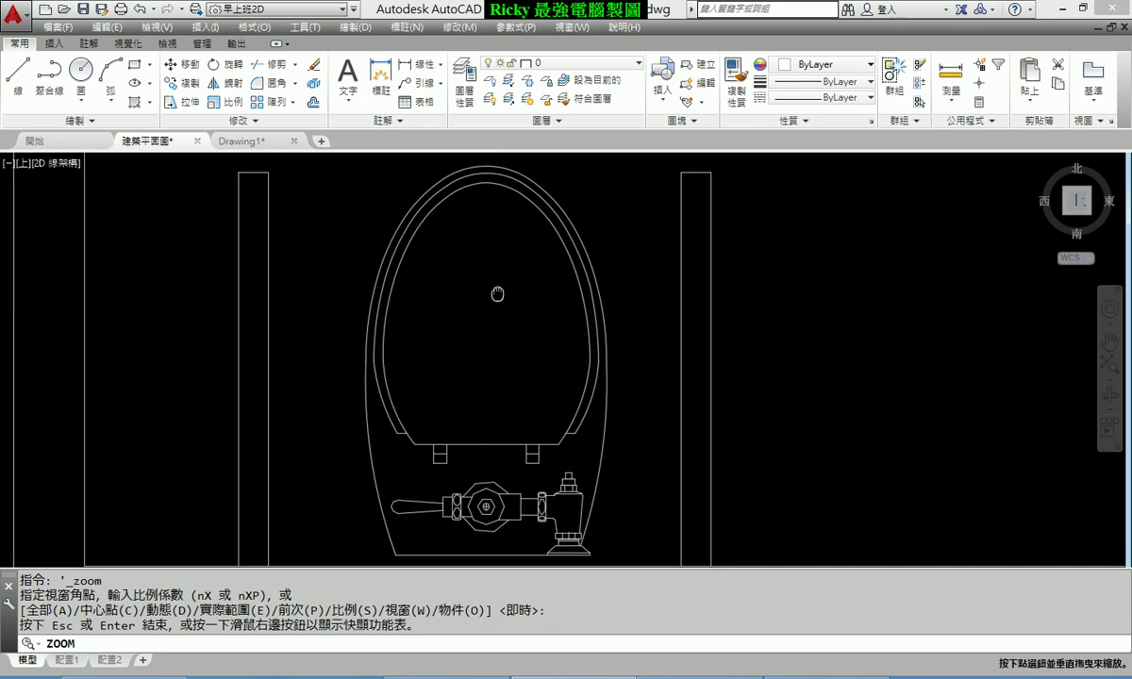
{"action": "right_click", "coordinate": [499, 293]}
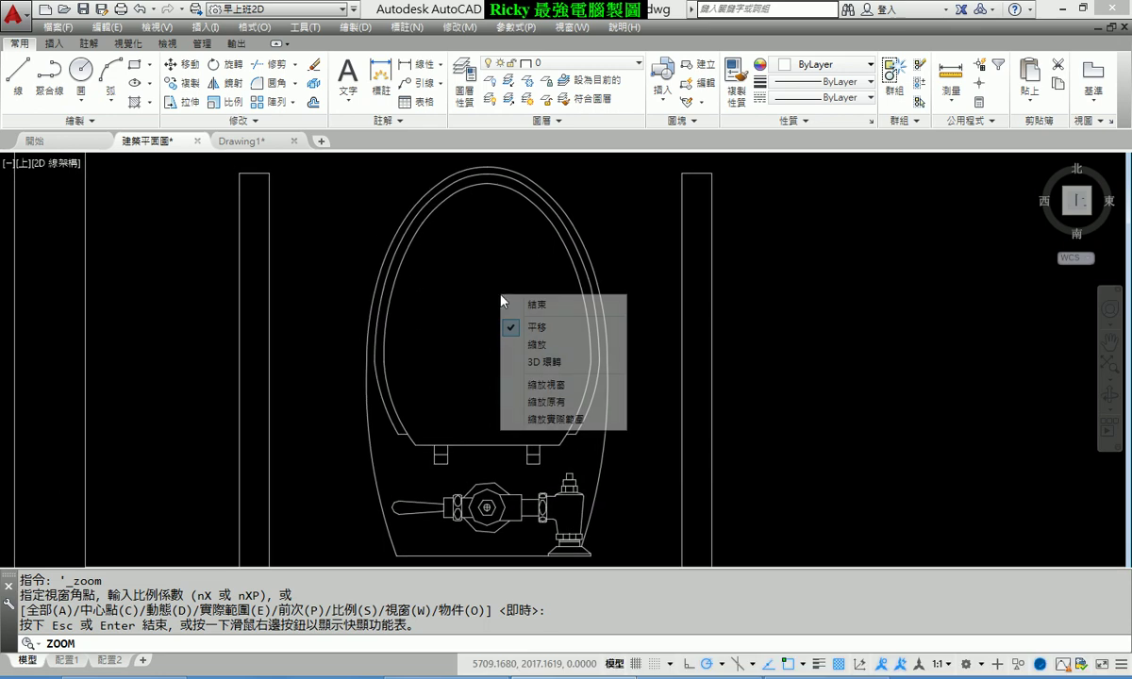
{"action": "left_click", "coordinate": [541, 348]}
{"action": "left_click_drag", "start_coordinate": [496, 385], "coordinate": [491, 372]}
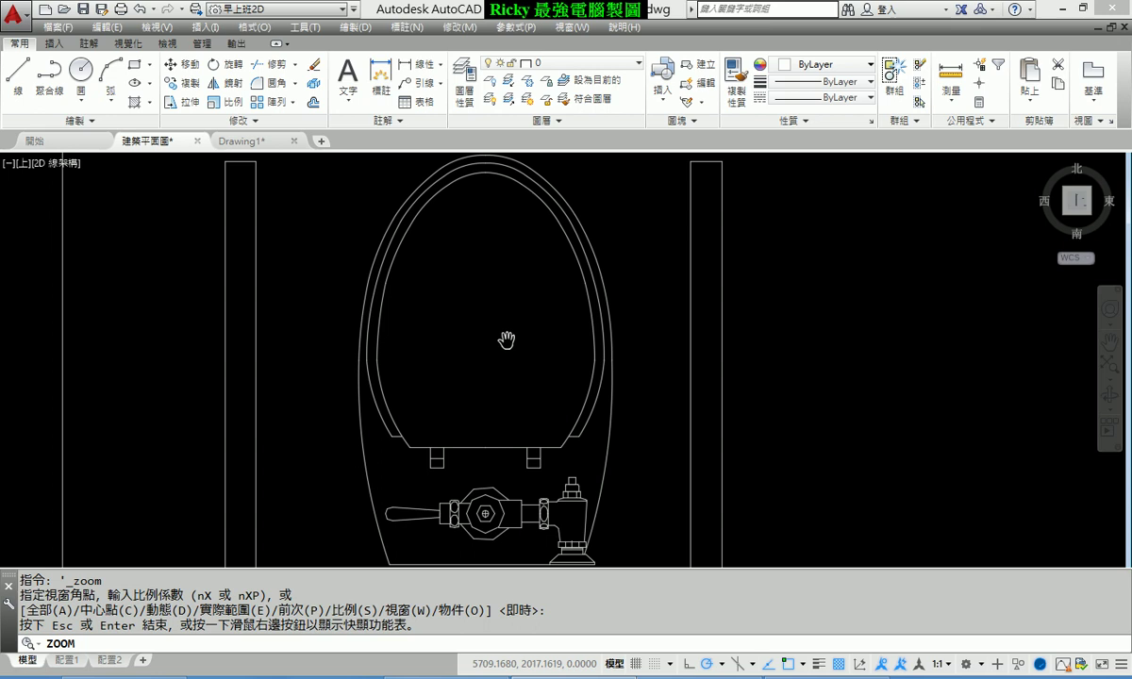
{"action": "right_click", "coordinate": [509, 344]}
{"action": "left_click", "coordinate": [550, 357]}
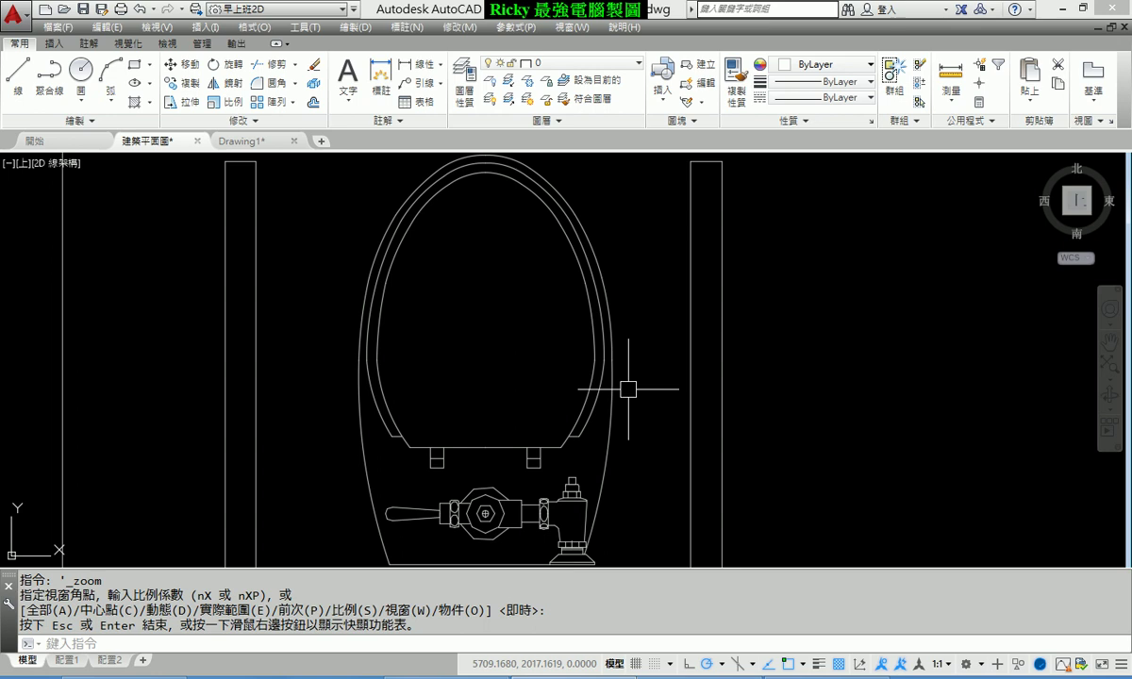
{"action": "scroll", "coordinate": [516, 326], "scroll_direction": "down", "scroll_amount": 5}
{"action": "scroll", "coordinate": [517, 328], "scroll_direction": "up", "scroll_amount": 1}
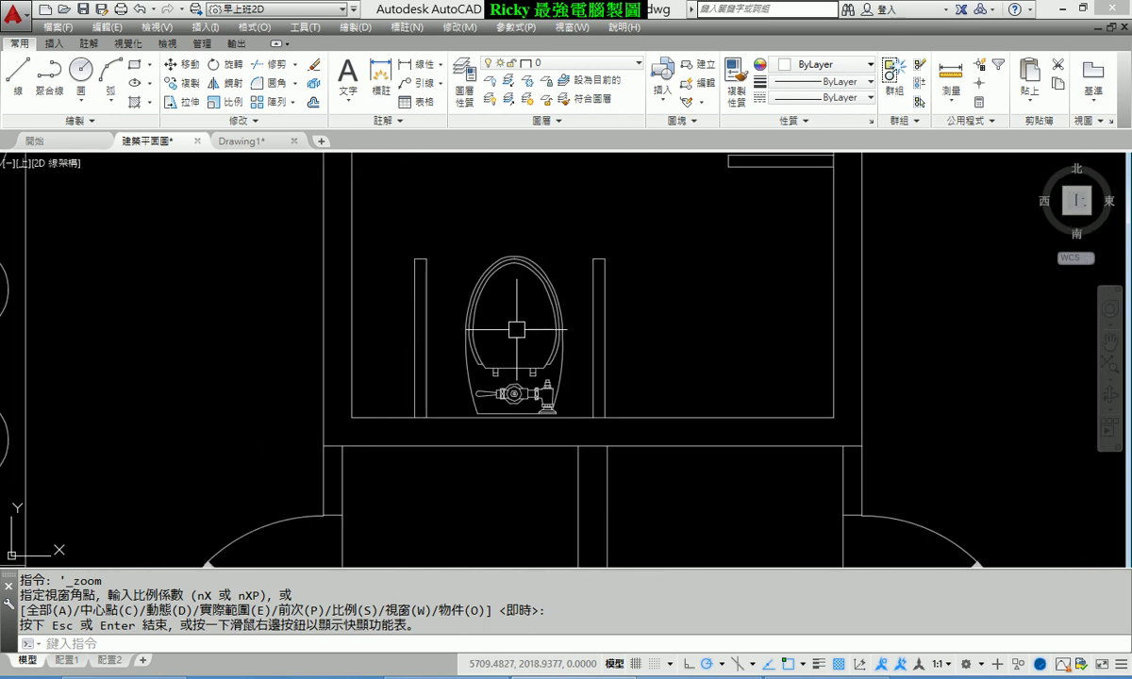
{"action": "scroll", "coordinate": [514, 320], "scroll_direction": "up", "scroll_amount": 2}
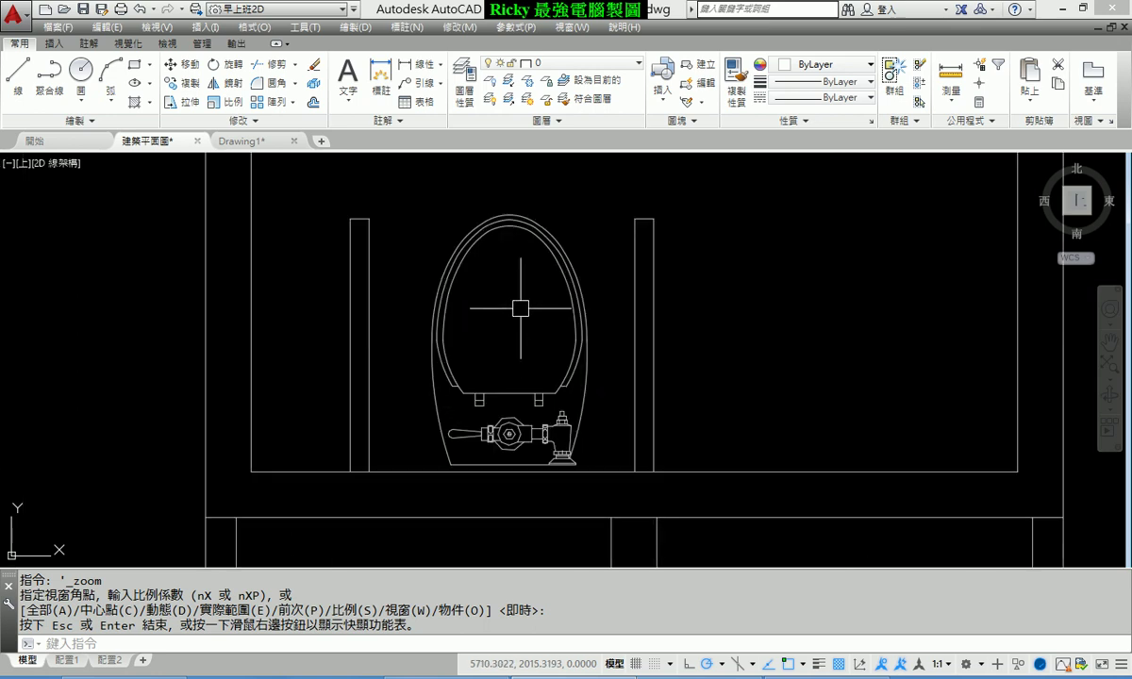
{"action": "scroll", "coordinate": [524, 316], "scroll_direction": "up", "scroll_amount": 2}
{"action": "scroll", "coordinate": [529, 331], "scroll_direction": "down", "scroll_amount": 2}
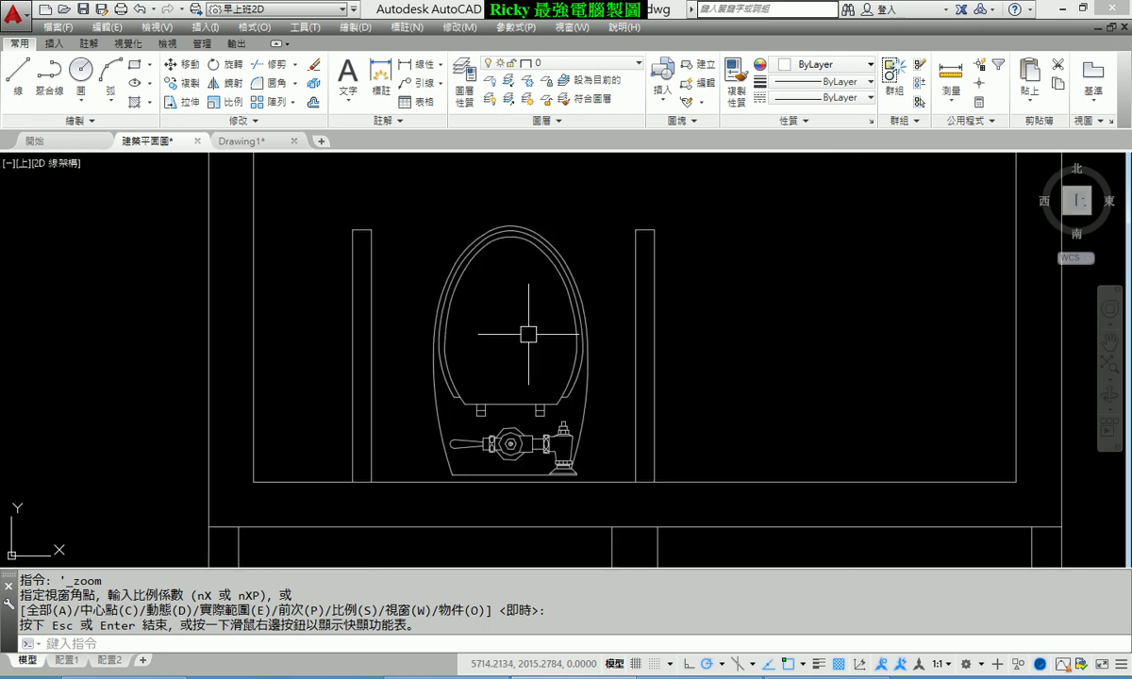
{"action": "right_click", "coordinate": [529, 334]}
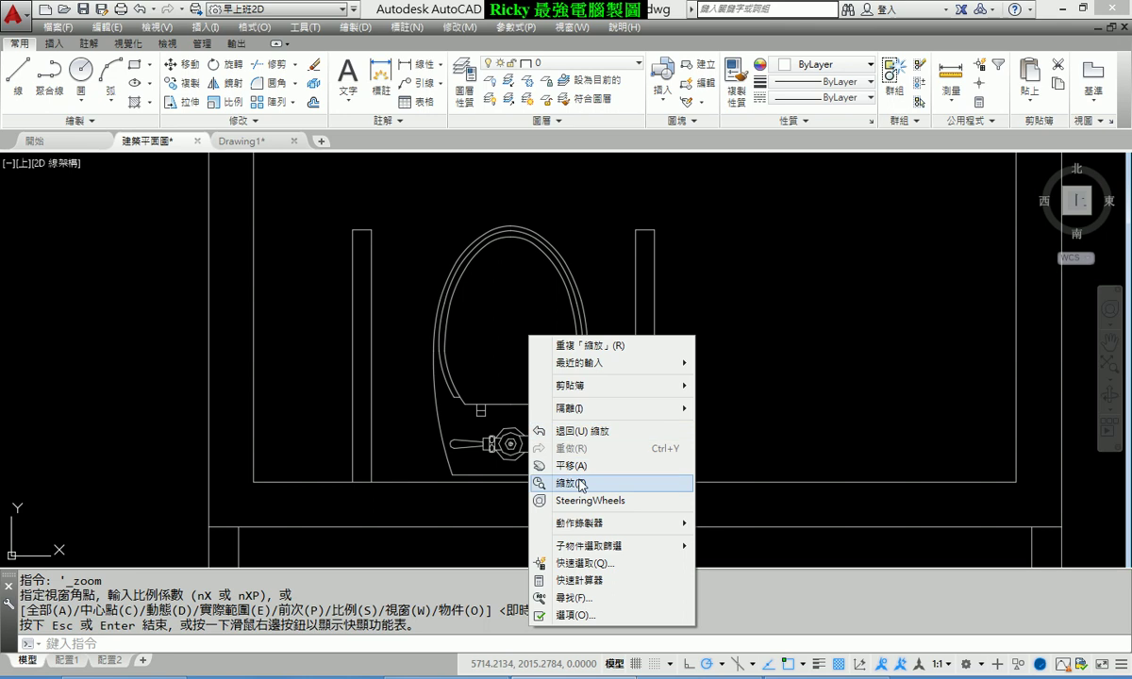
{"action": "left_click", "coordinate": [580, 484]}
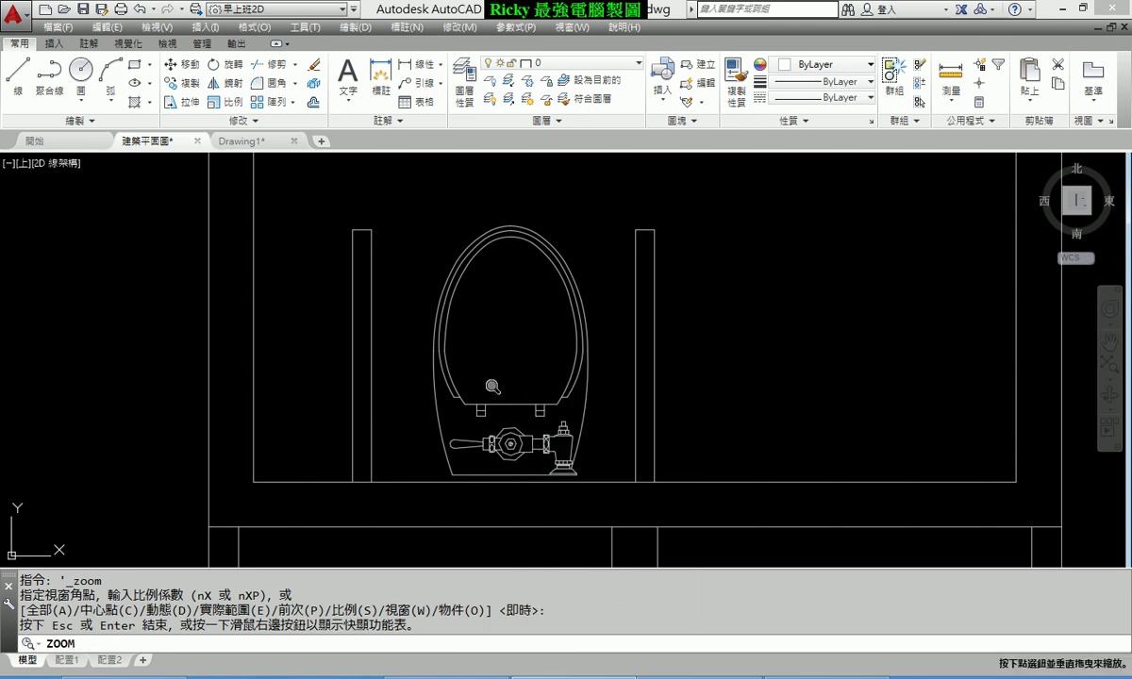
{"action": "left_click_drag", "start_coordinate": [509, 382], "coordinate": [514, 335]}
{"action": "mouse_move", "coordinate": [477, 382]}
{"action": "left_mouse_down"}
{"action": "mouse_move", "coordinate": [506, 362]}
{"action": "mouse_move", "coordinate": [503, 314]}
{"action": "left_mouse_up"}
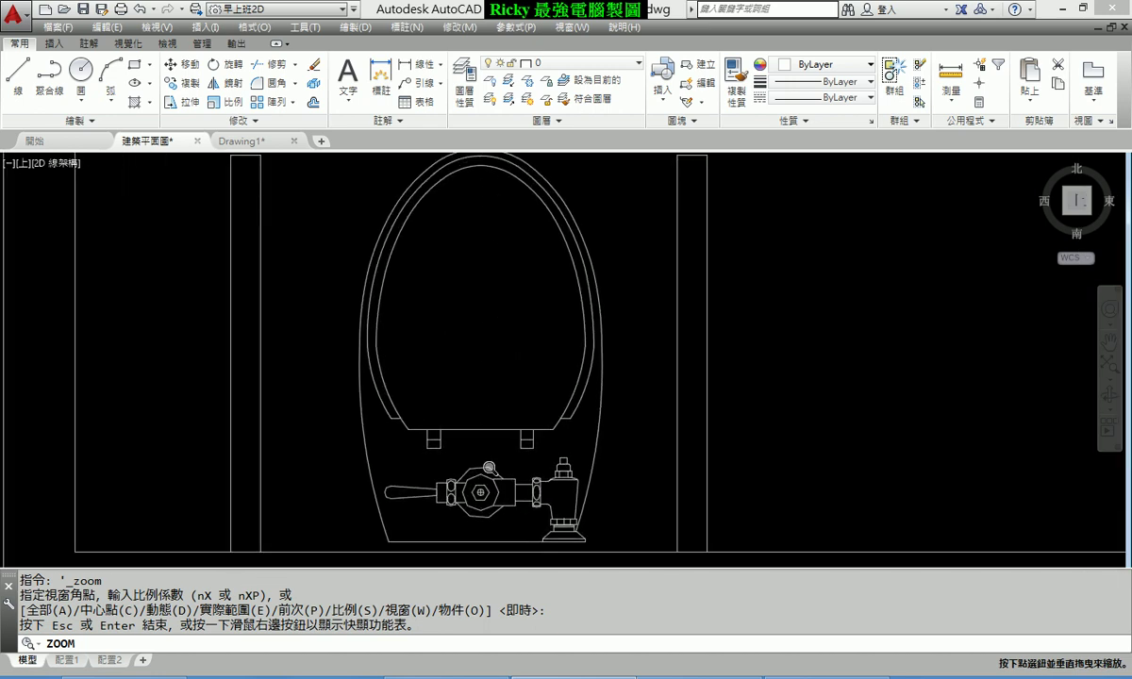
{"action": "middle_click_drag", "start_coordinate": [501, 308], "coordinate": [512, 323]}
{"action": "scroll", "coordinate": [512, 323], "scroll_direction": "up", "scroll_amount": 2}
{"action": "right_click", "coordinate": [511, 323]}
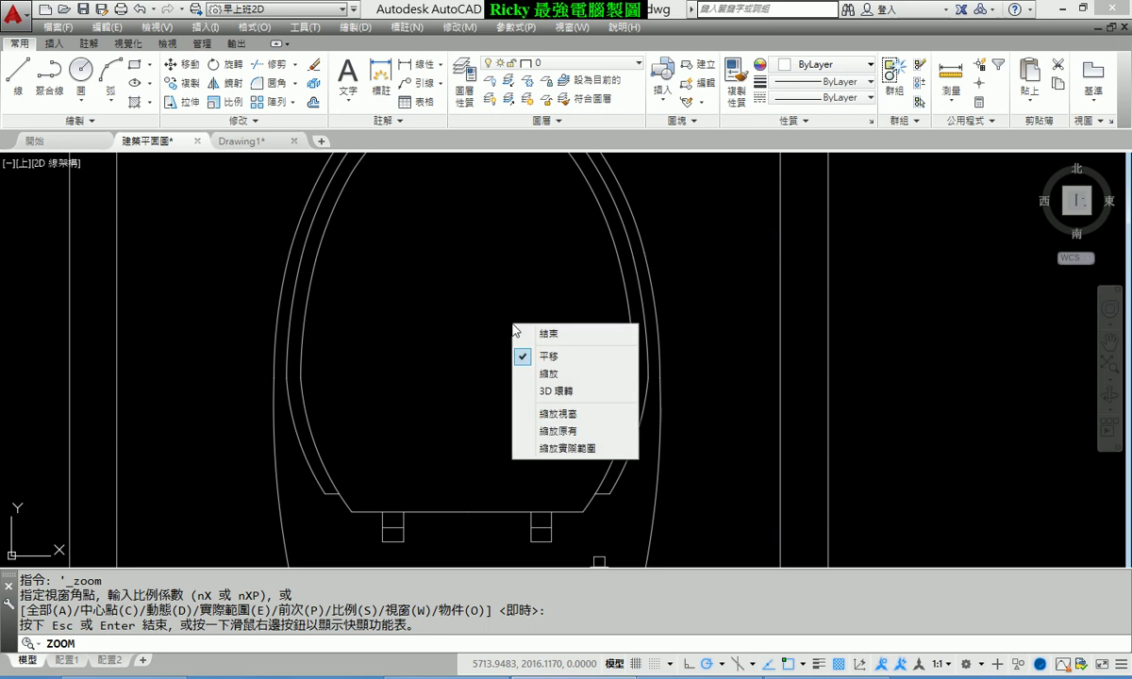
{"action": "left_click", "coordinate": [548, 376]}
{"action": "mouse_move", "coordinate": [492, 286]}
{"action": "left_mouse_down"}
{"action": "mouse_move", "coordinate": [503, 337]}
{"action": "mouse_move", "coordinate": [511, 306]}
{"action": "mouse_move", "coordinate": [517, 358]}
{"action": "left_mouse_up"}
{"action": "middle_click_drag", "start_coordinate": [514, 359], "coordinate": [517, 353]}
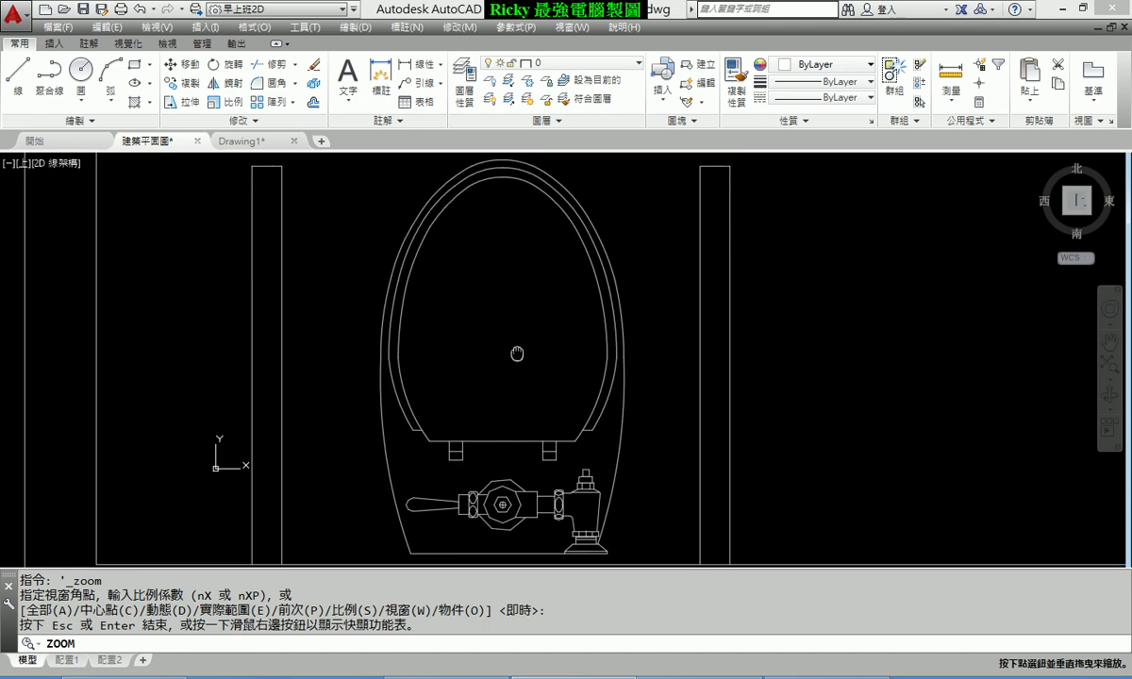
{"action": "left_click_drag", "start_coordinate": [517, 353], "coordinate": [513, 347]}
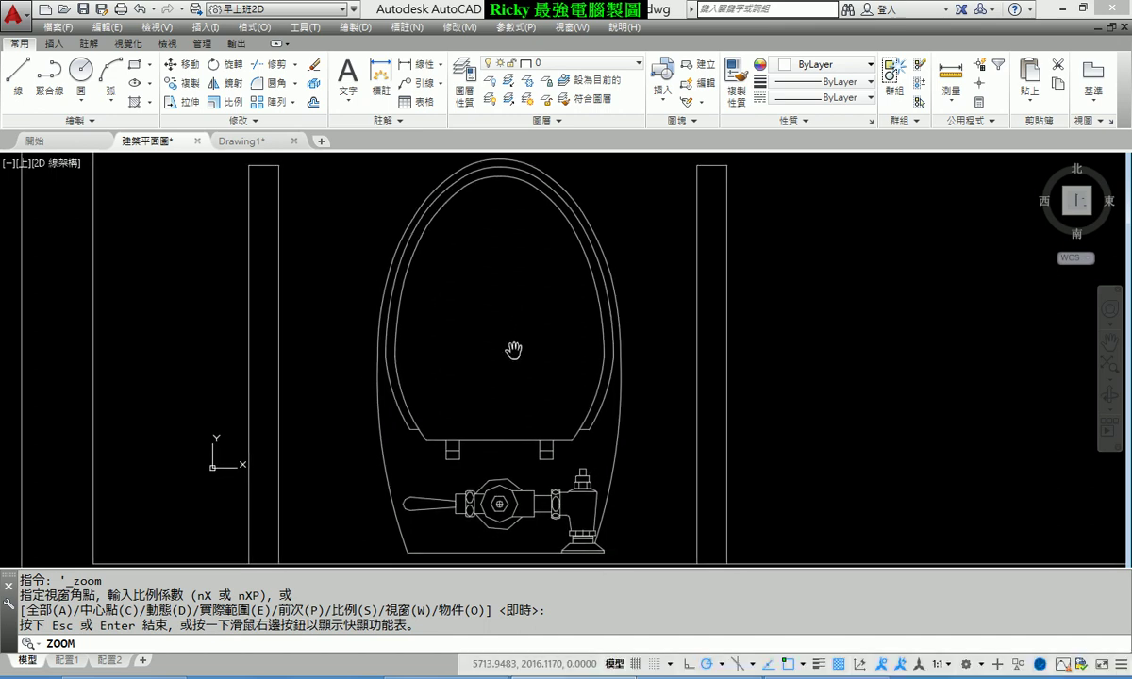
{"action": "right_click", "coordinate": [514, 352]}
{"action": "left_click", "coordinate": [550, 363]}
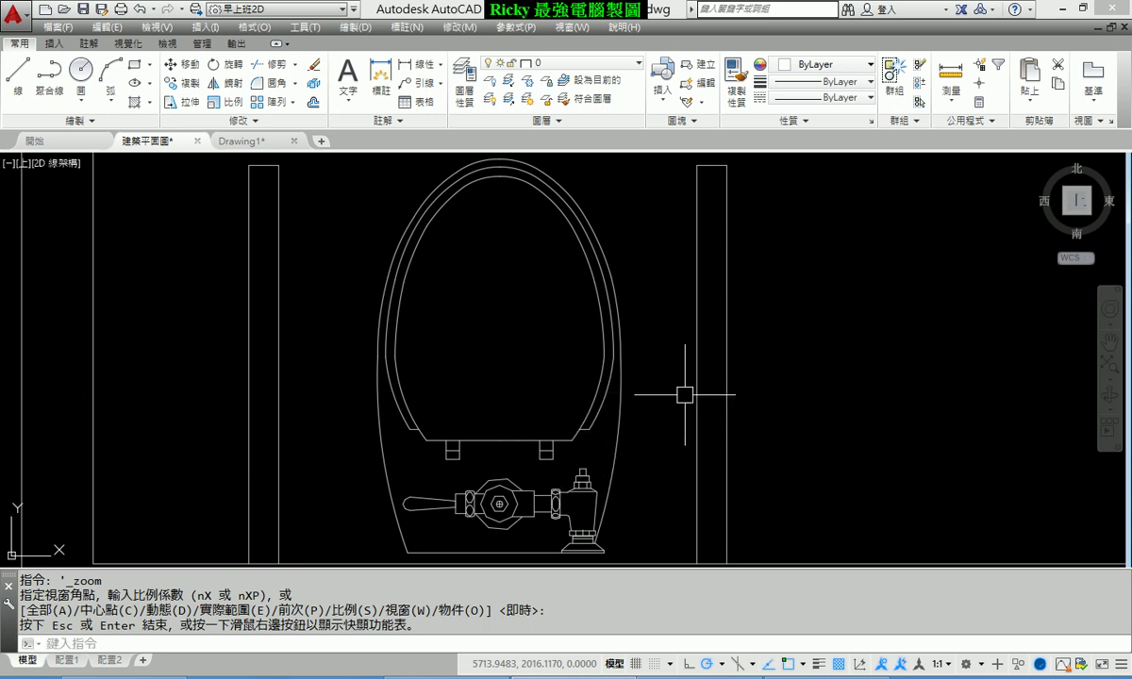